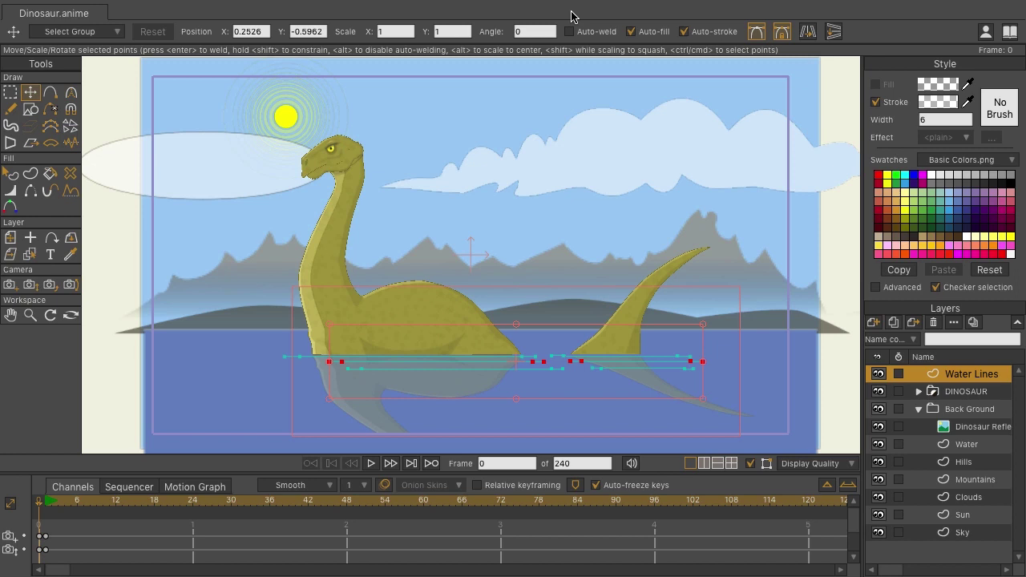
Turn off Show Bezier Handles so the Water Lines points no longer display handles
click(756, 34)
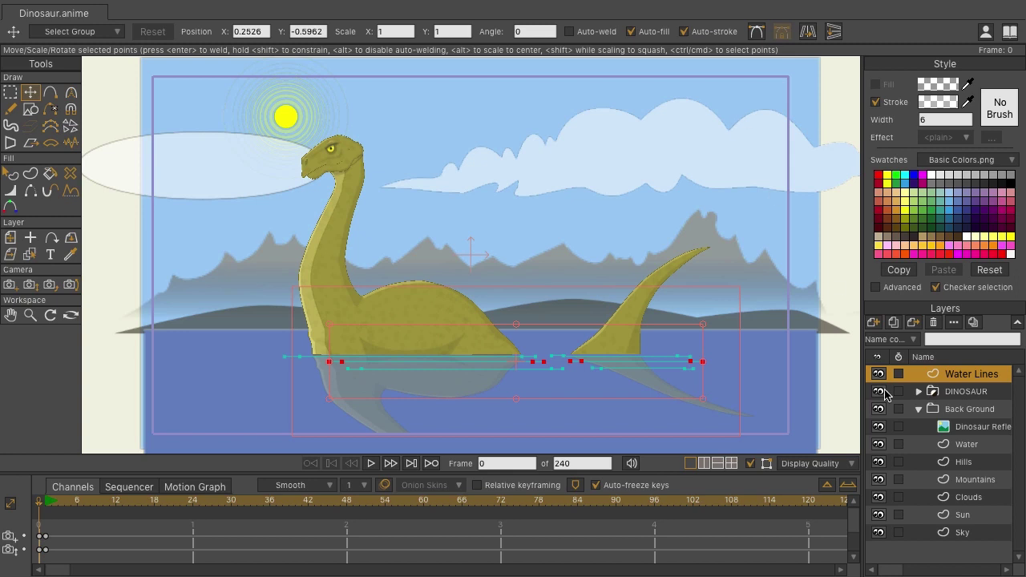
Select the Clouds layer and pan to frame the ellipse and long cloud shapes
click(978, 501)
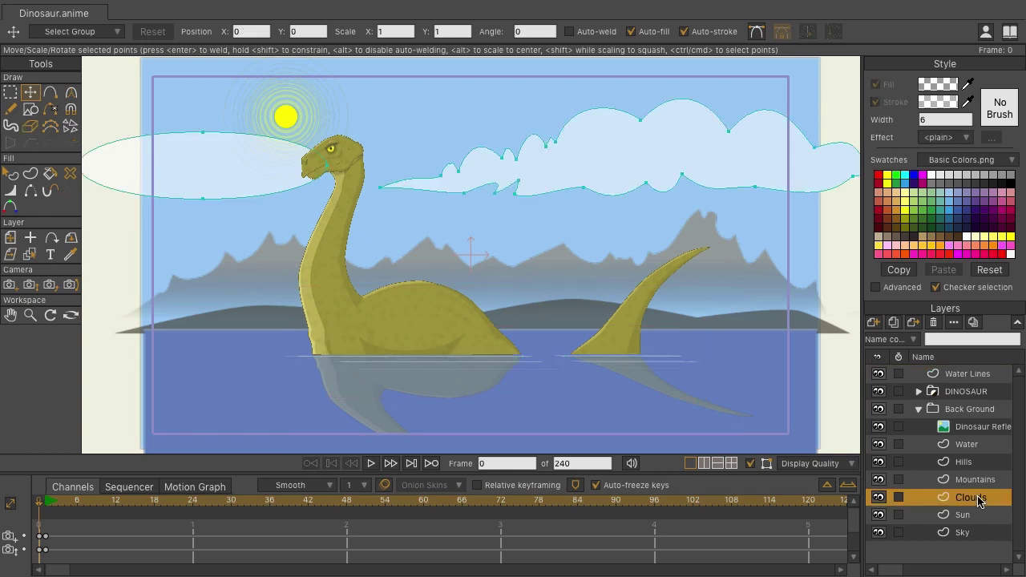
drag(476, 201, 561, 265)
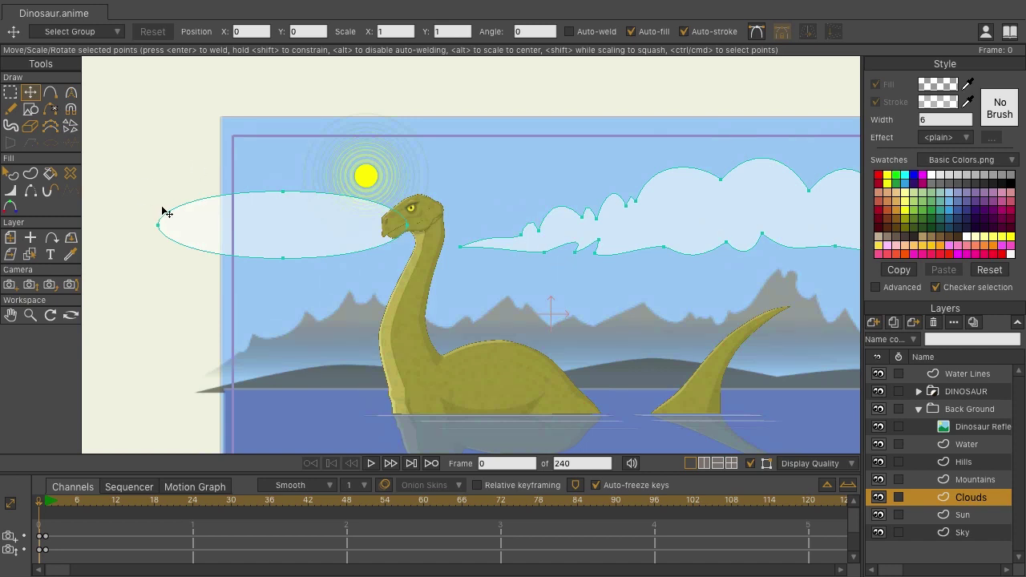
drag(708, 268, 469, 282)
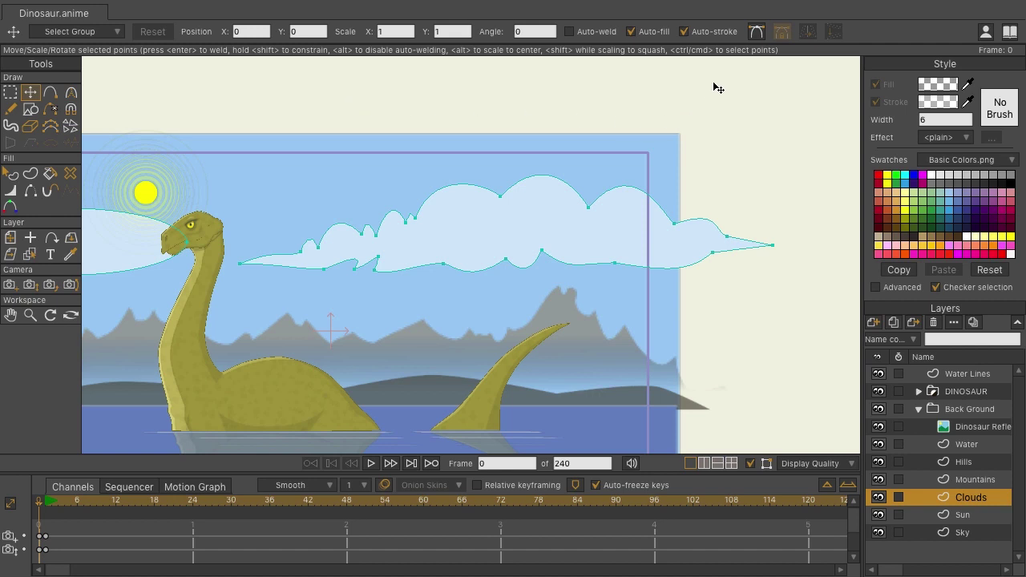
Turn on Show Bezier Handles so every cloud point displays its handles
click(755, 32)
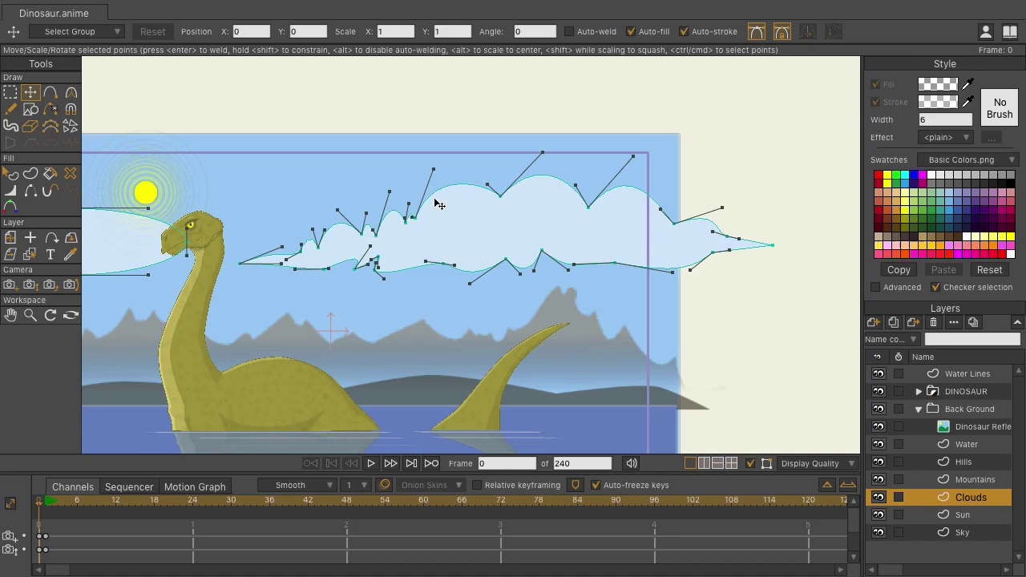
Drag the ellipse cloud's top and bottom Bezier handles into a lopsided peak beside the sun
drag(317, 194, 443, 210)
scroll(377, 202, up, 3)
scroll(405, 202, up, 1)
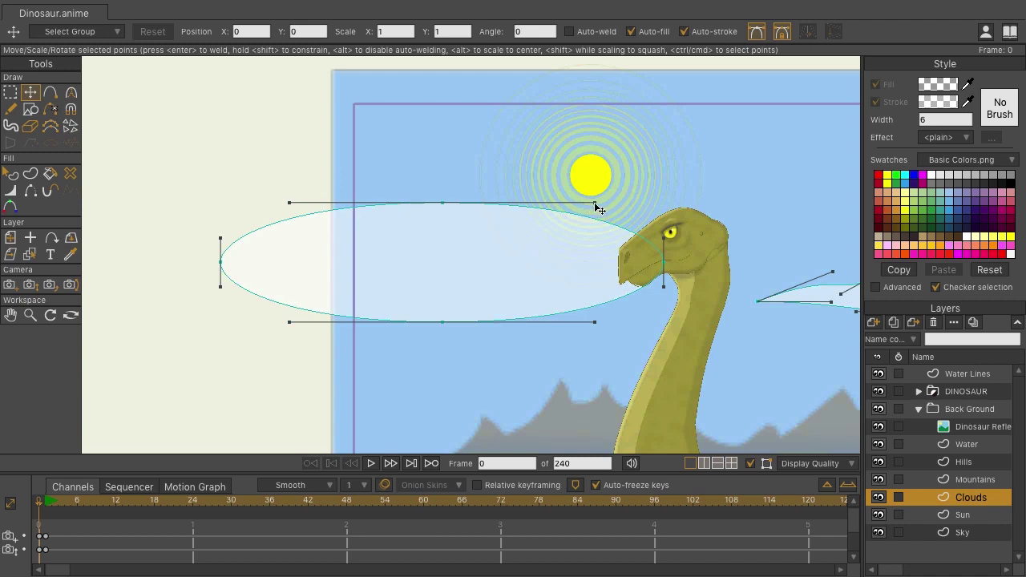
drag(594, 202, 490, 80)
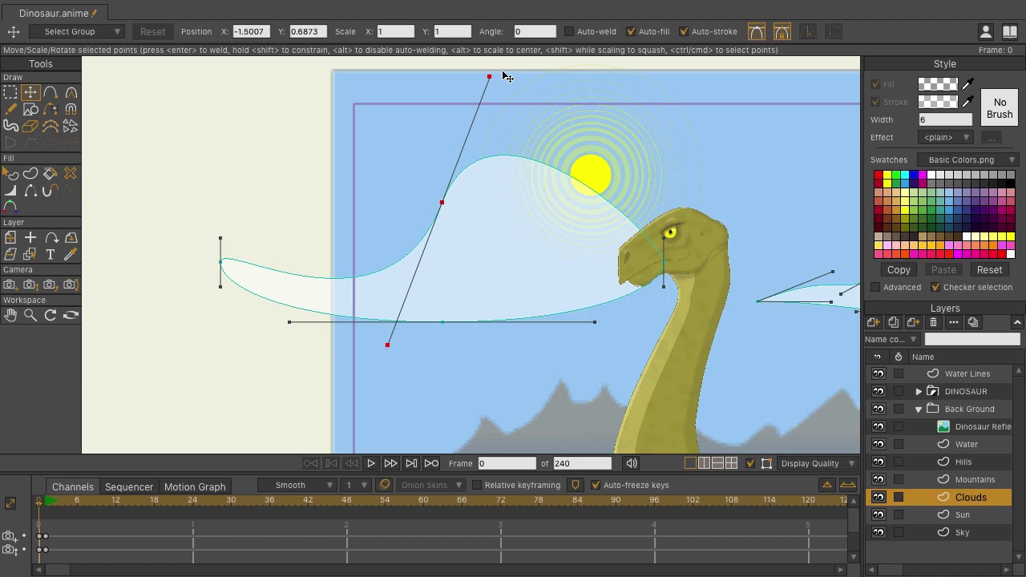
mouse_move(489, 77)
mouse_down()
mouse_move(453, 175)
mouse_move(497, 67)
mouse_up()
drag(385, 344, 392, 319)
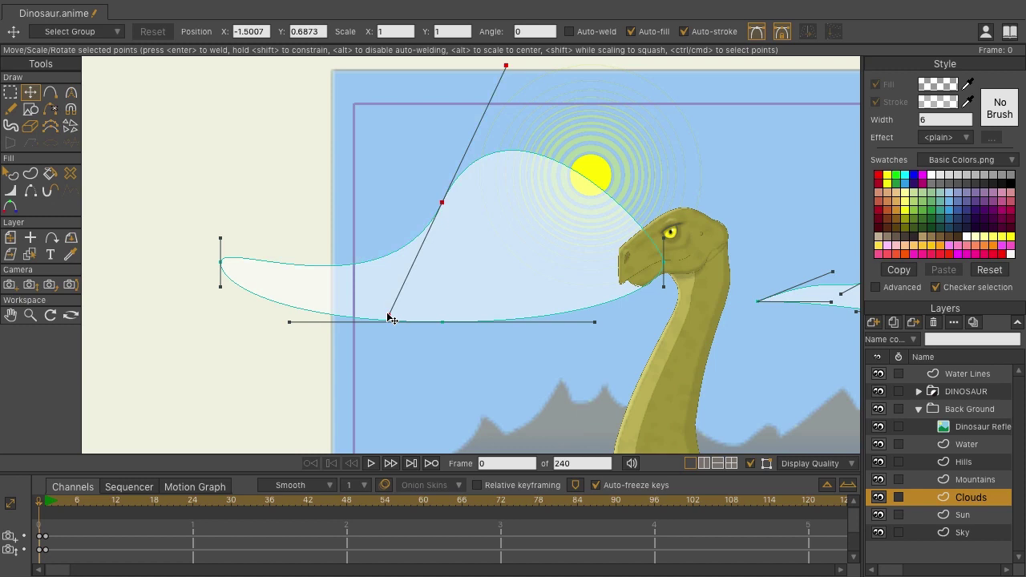
drag(392, 319, 384, 294)
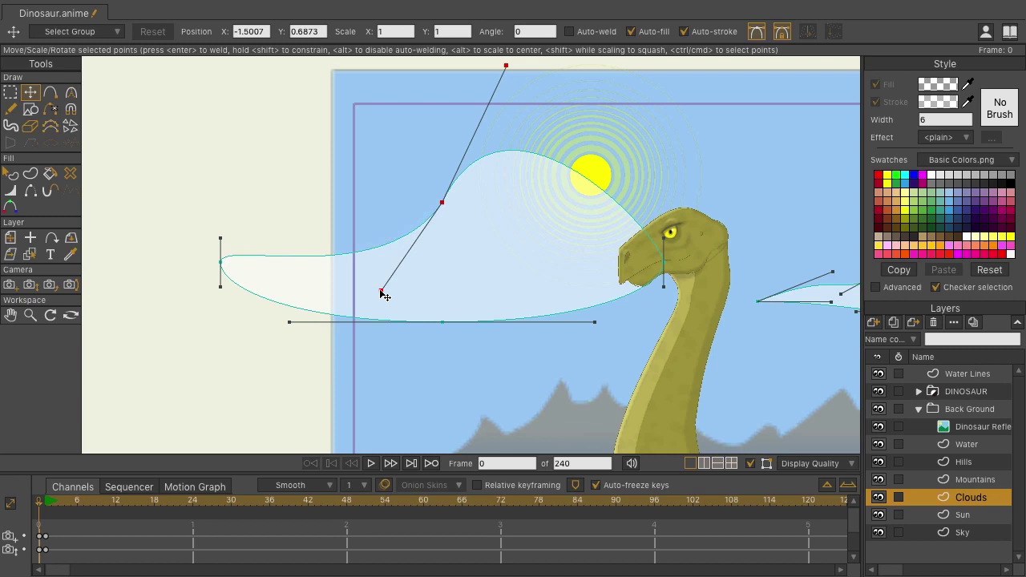
drag(511, 68, 574, 210)
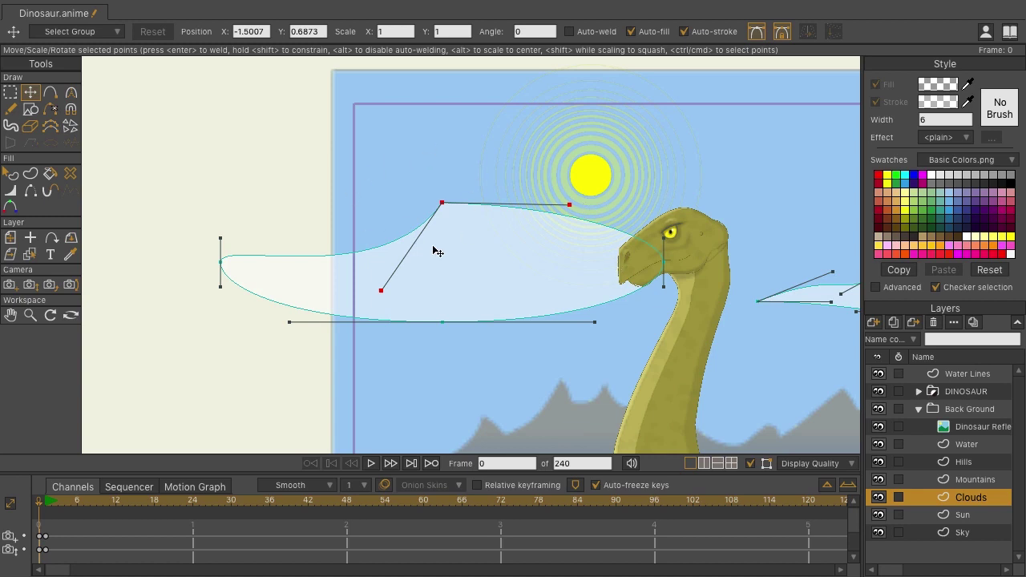
Undo the handle edits, trial-stretch the cloud's right end toward the sun, then undo it
key(ctrl+z)
key(ctrl+z)
key(ctrl+z)
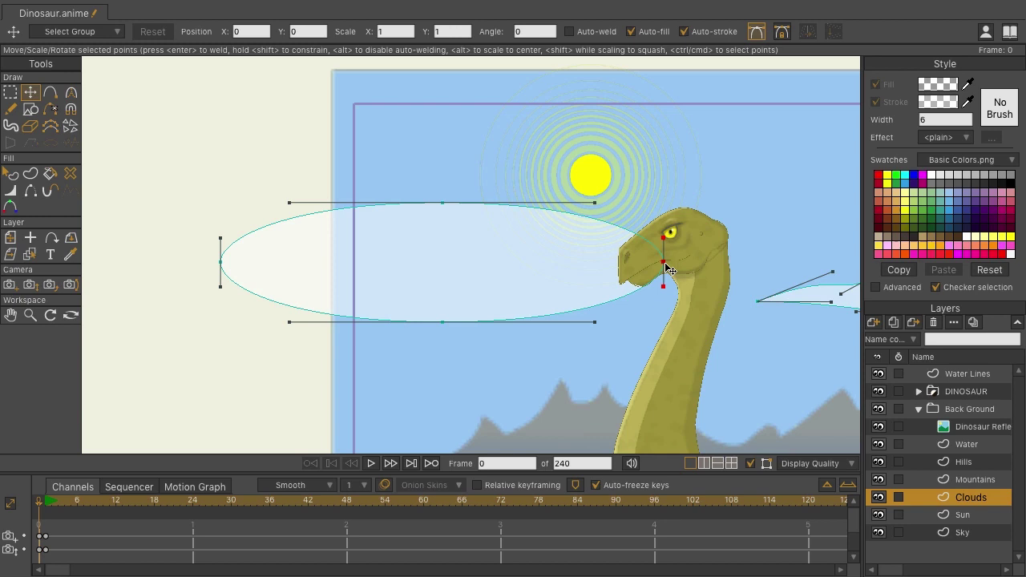
drag(667, 269, 625, 166)
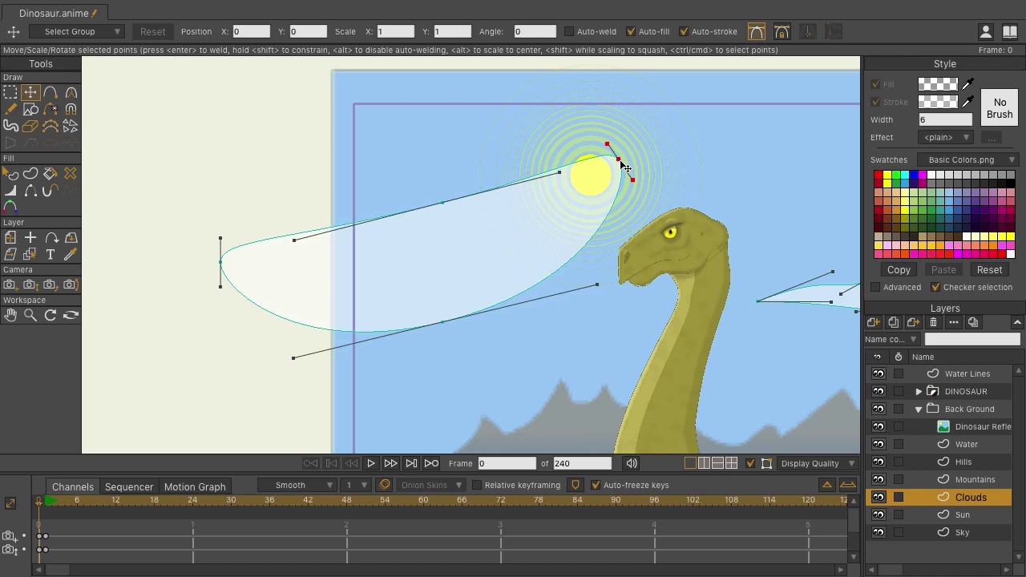
drag(620, 160, 541, 106)
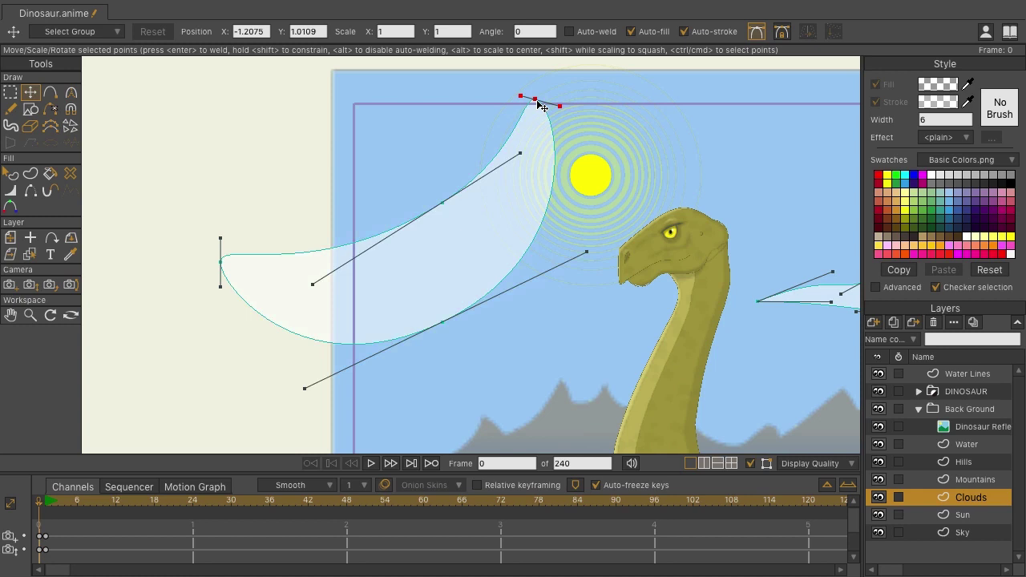
key(ctrl+z)
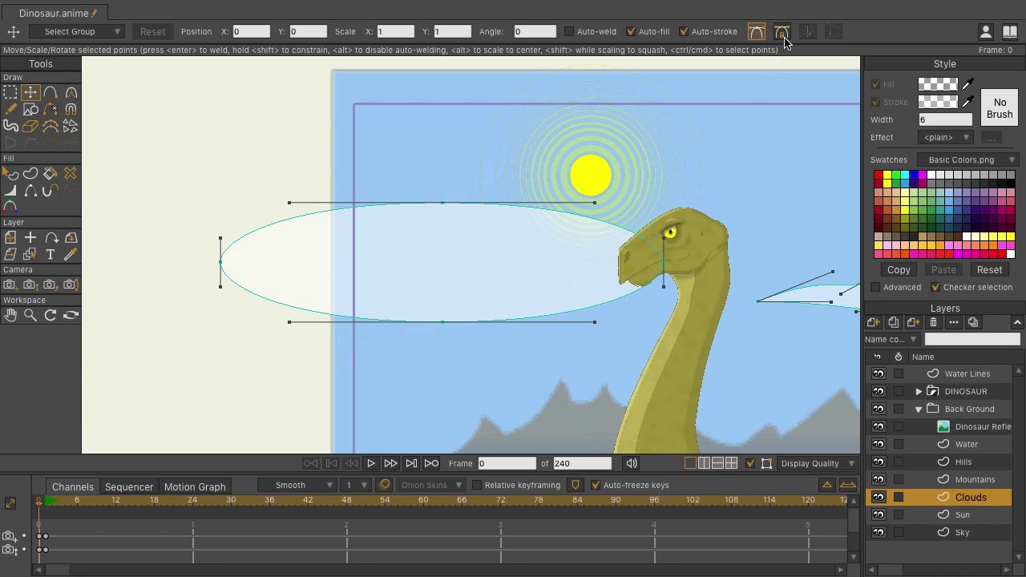
Enable Fixed Bezier Handles, test by dragging several cloud points, then undo back to the oval
click(782, 32)
drag(665, 267, 627, 172)
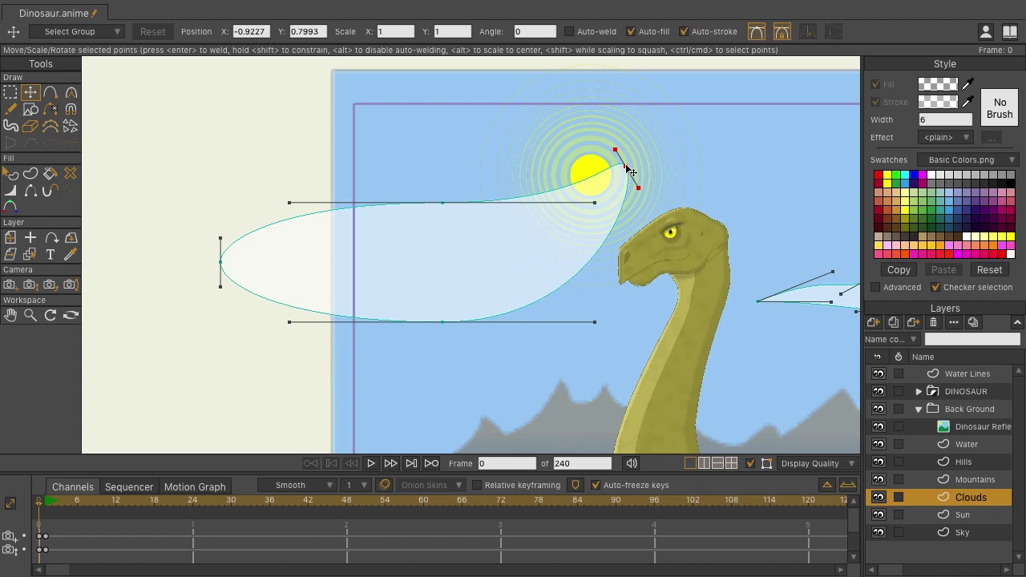
drag(626, 167, 561, 120)
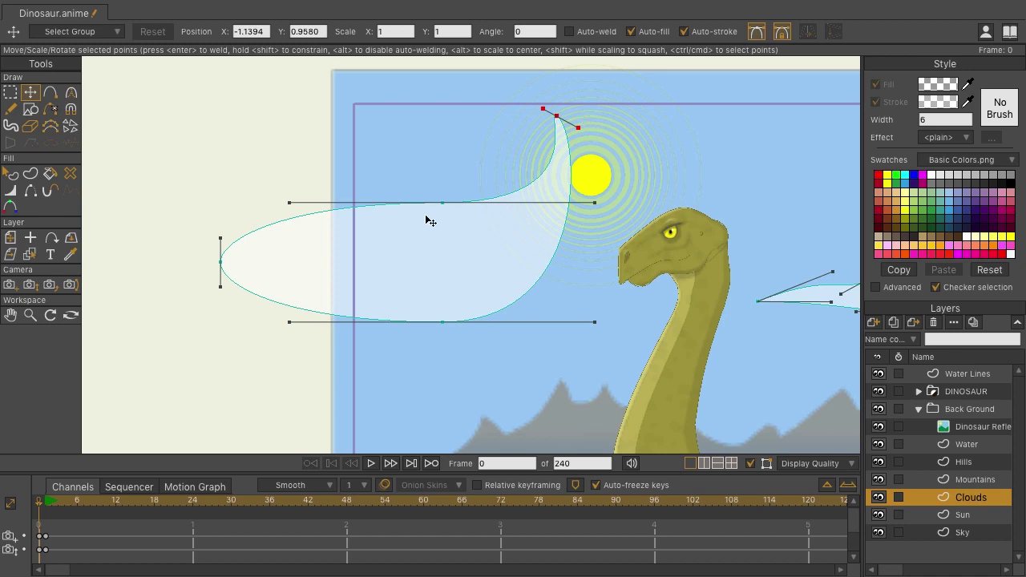
mouse_move(444, 202)
mouse_down()
mouse_move(444, 176)
mouse_move(443, 203)
mouse_up()
drag(442, 323, 439, 315)
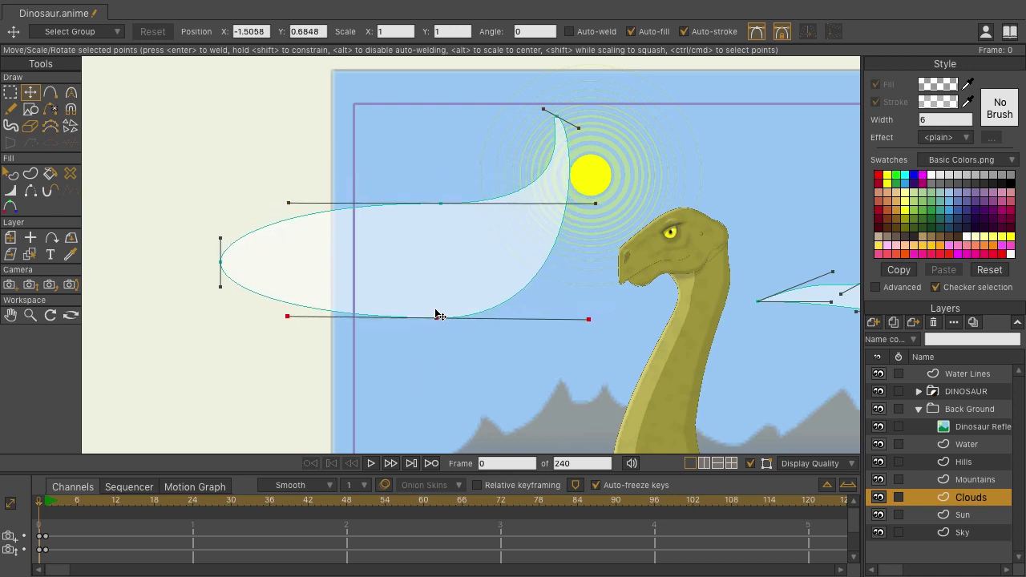
mouse_move(222, 262)
mouse_down()
mouse_move(280, 267)
mouse_move(223, 262)
mouse_up()
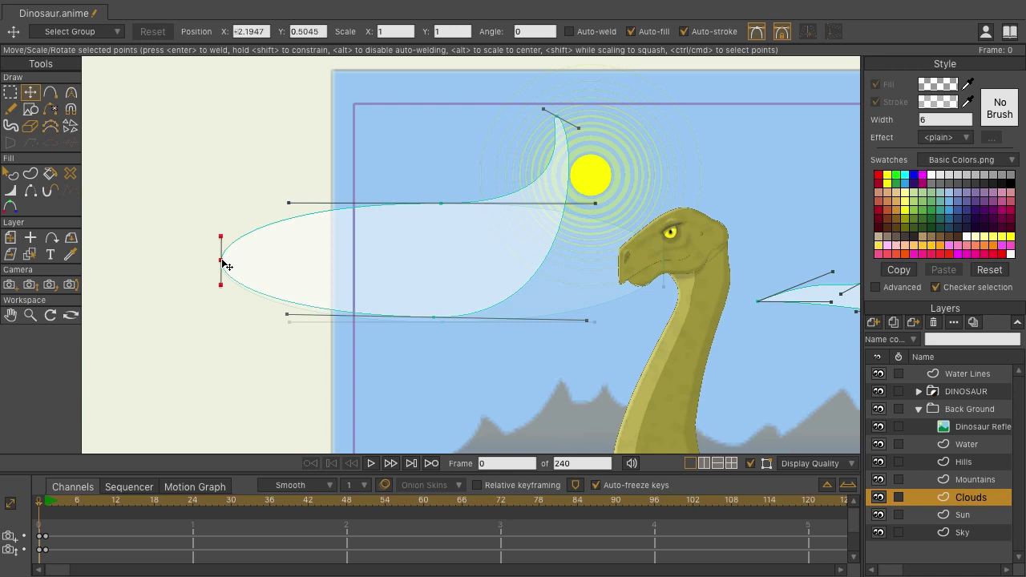
key(ctrl+z)
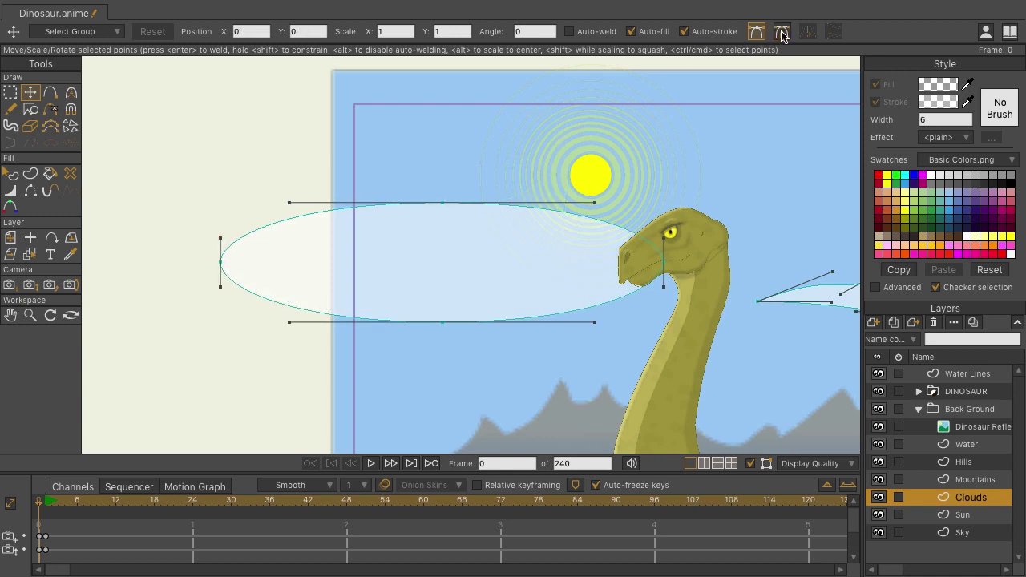
With the Add Point tool, add three trial points on the cloud's edge, then undo them
click(50, 93)
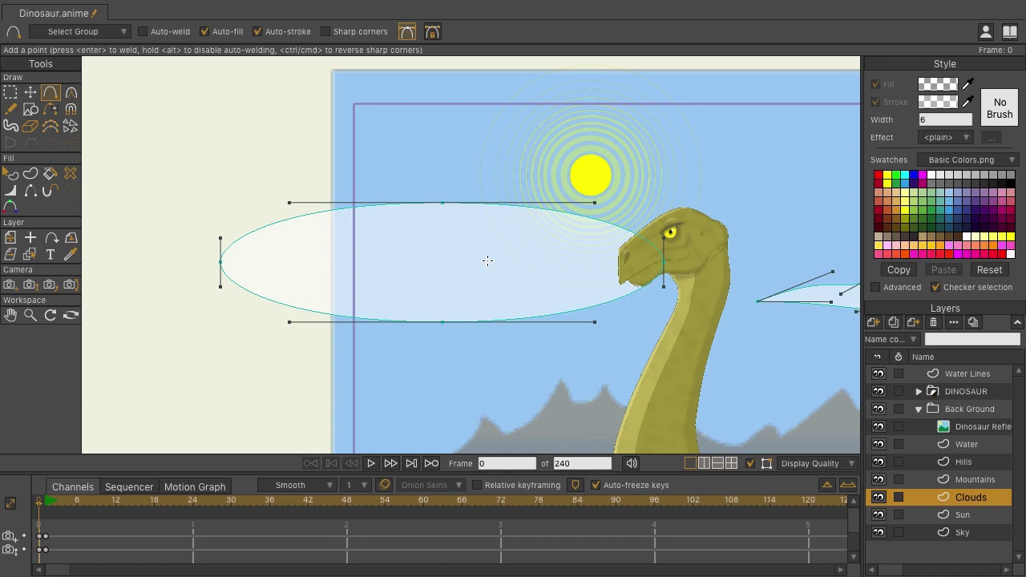
click(267, 228)
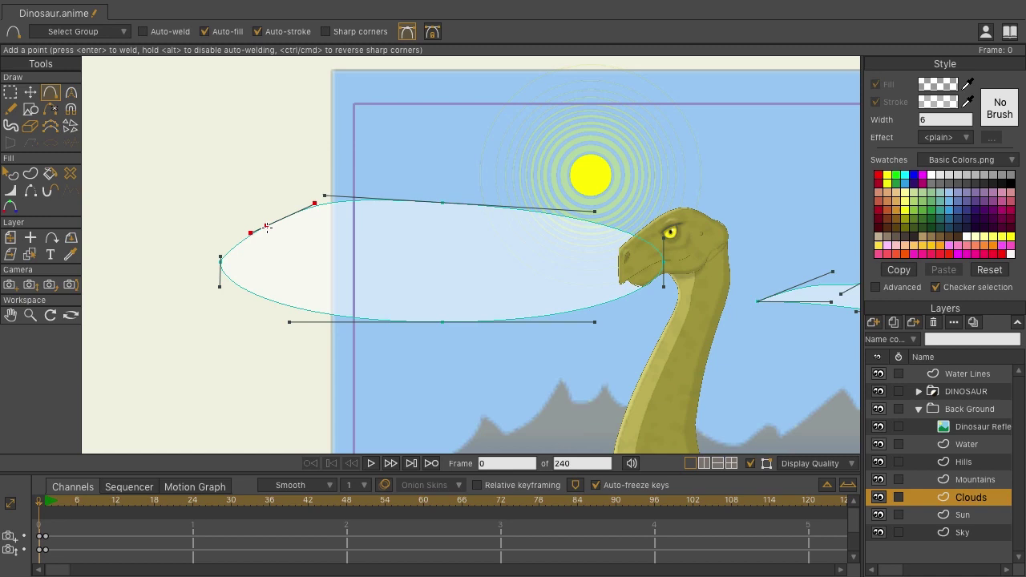
click(266, 297)
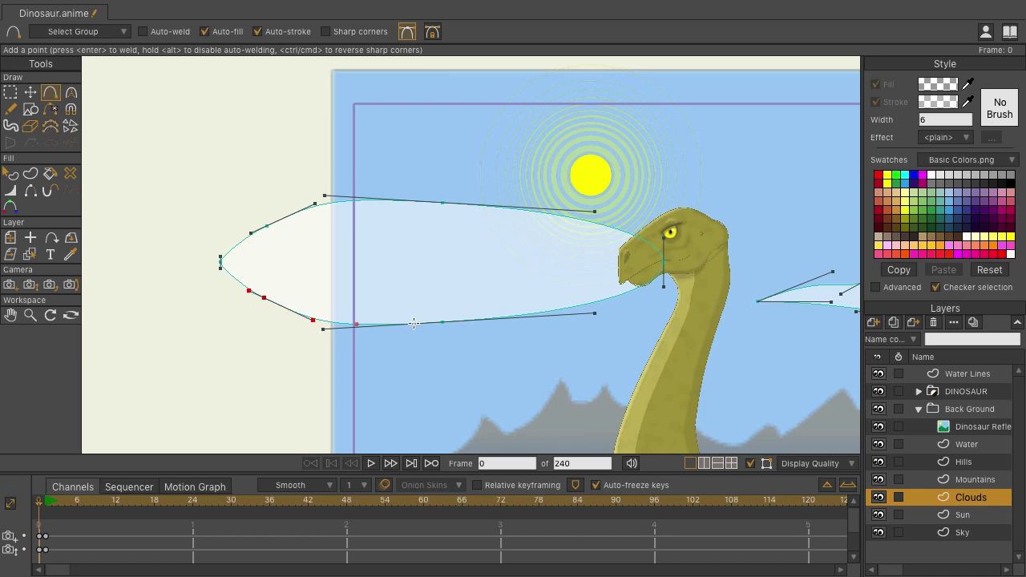
click(613, 299)
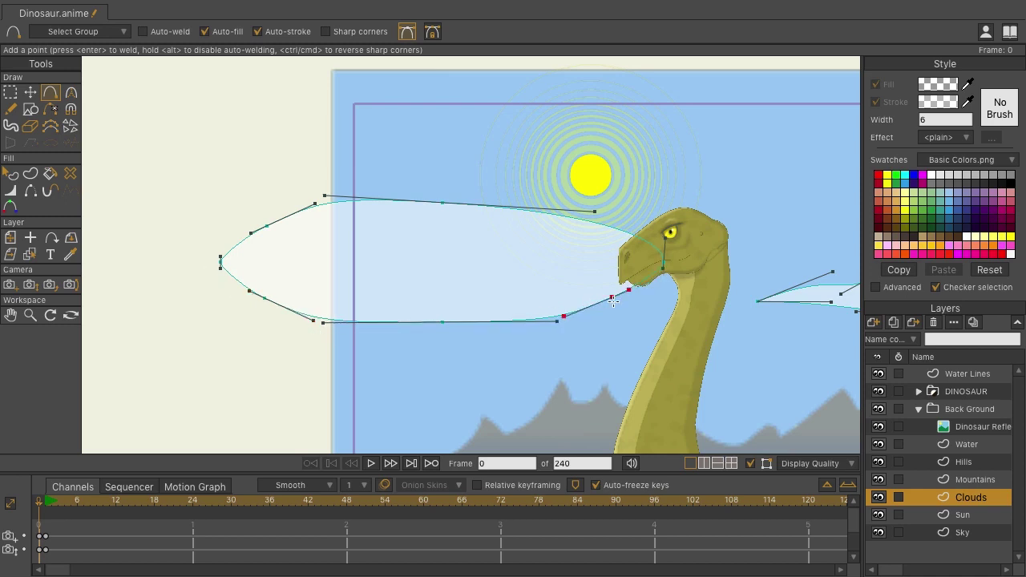
key(ctrl+z)
key(ctrl+z)
key(ctrl+z)
key(ctrl+z)
key(ctrl+z)
key(ctrl+z)
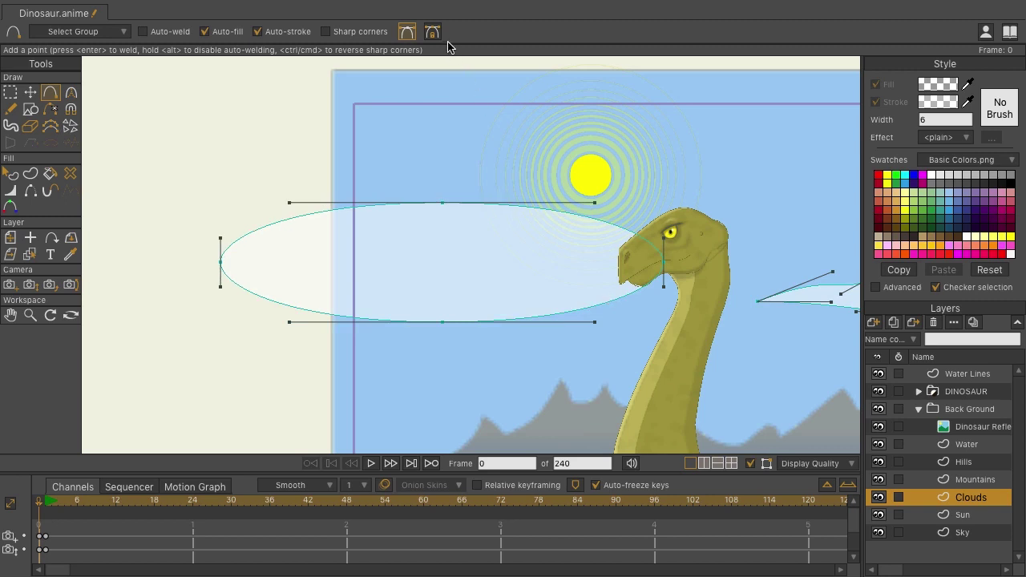
Add five new points around the cloud's upper and lower edges
click(274, 223)
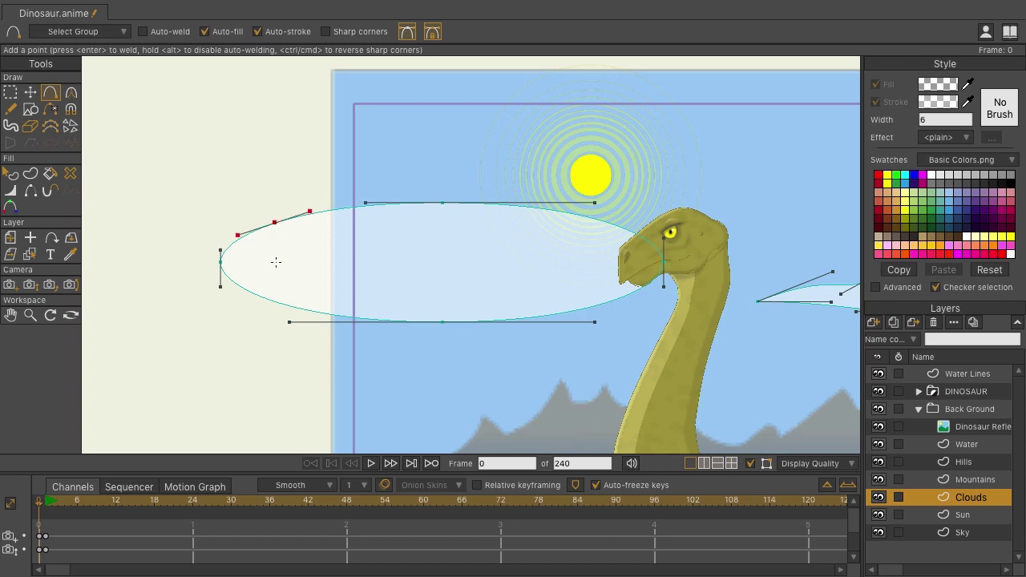
click(268, 300)
click(602, 307)
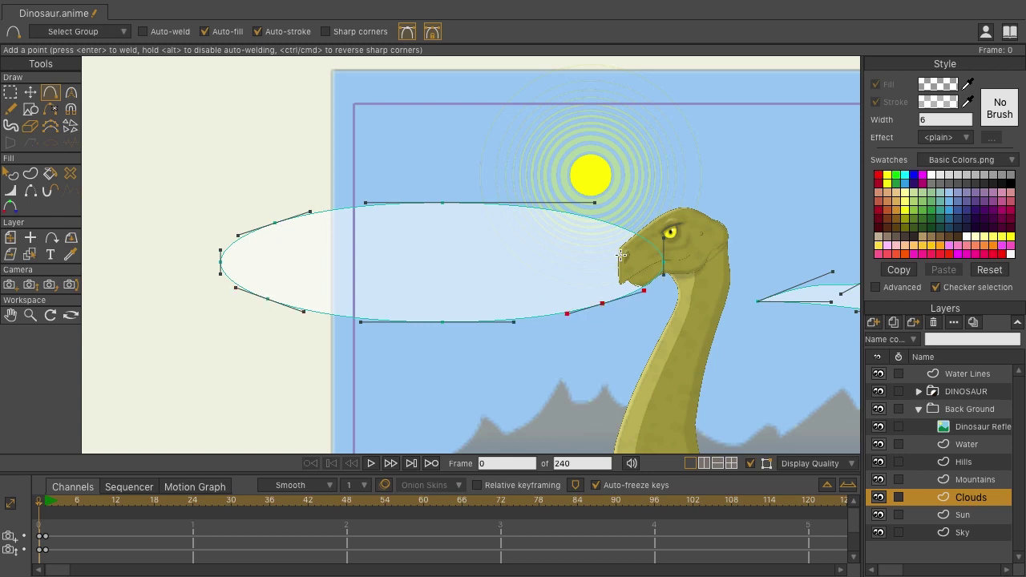
click(554, 210)
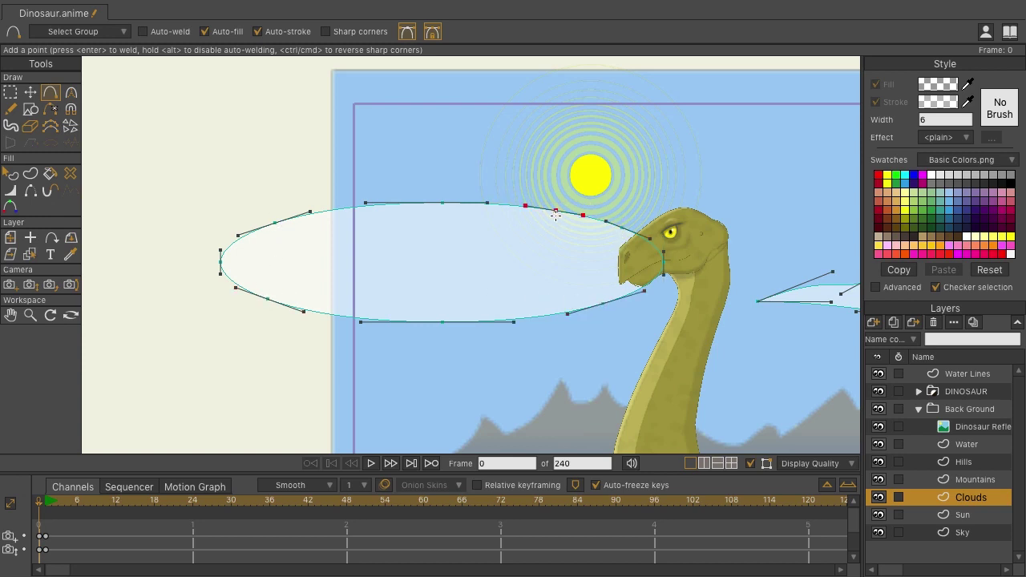
click(347, 209)
click(433, 32)
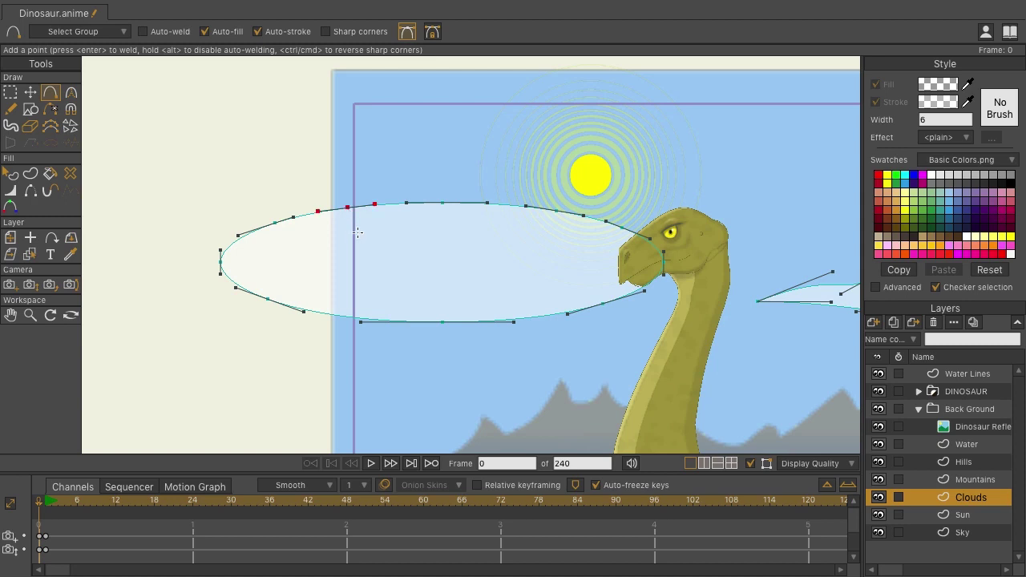
With Transform Points, pull the new top points into a hook and dip, then undo the reshaping
key(t)
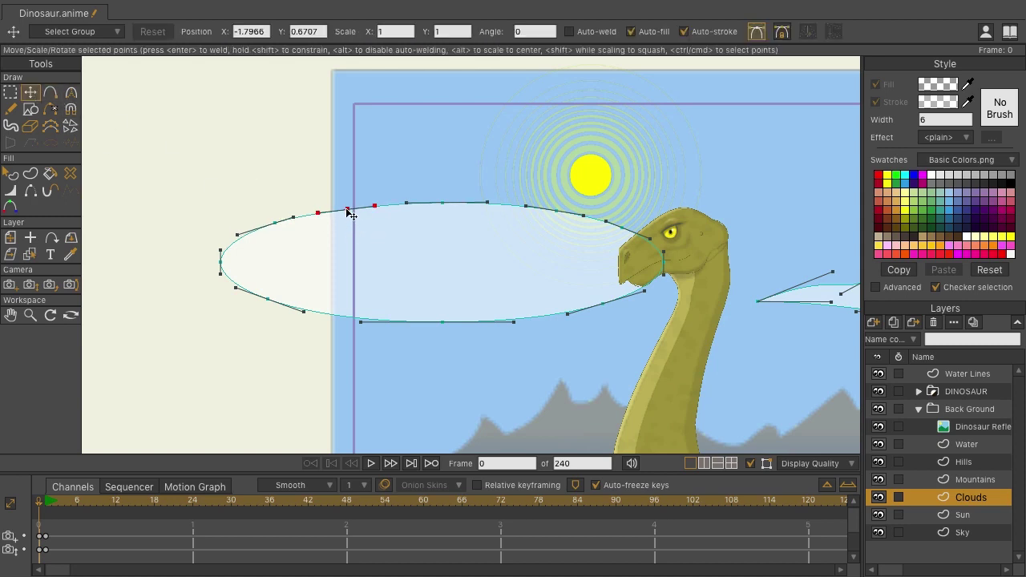
drag(351, 213, 367, 193)
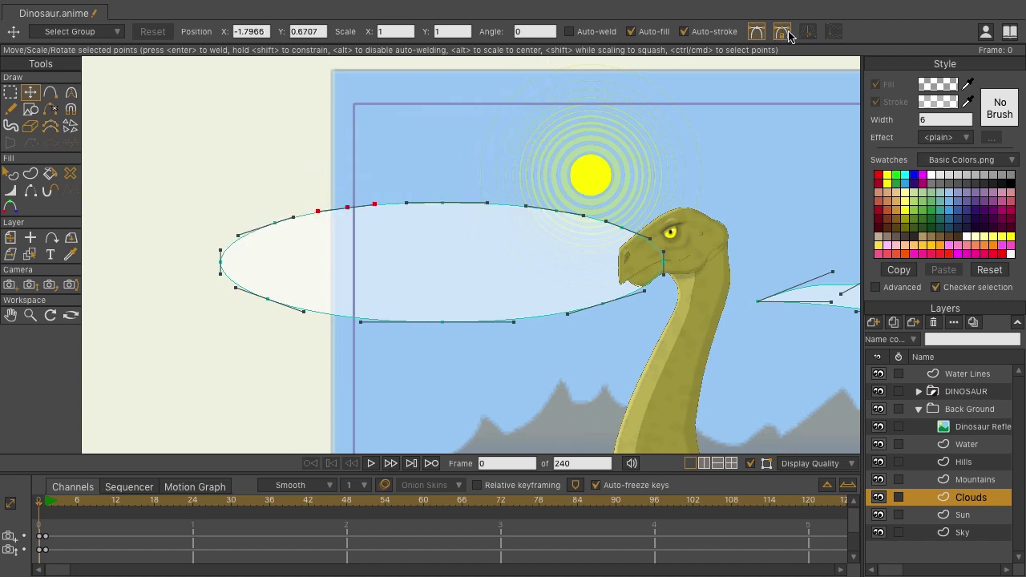
mouse_move(451, 208)
mouse_down()
mouse_move(452, 256)
mouse_move(451, 227)
mouse_up()
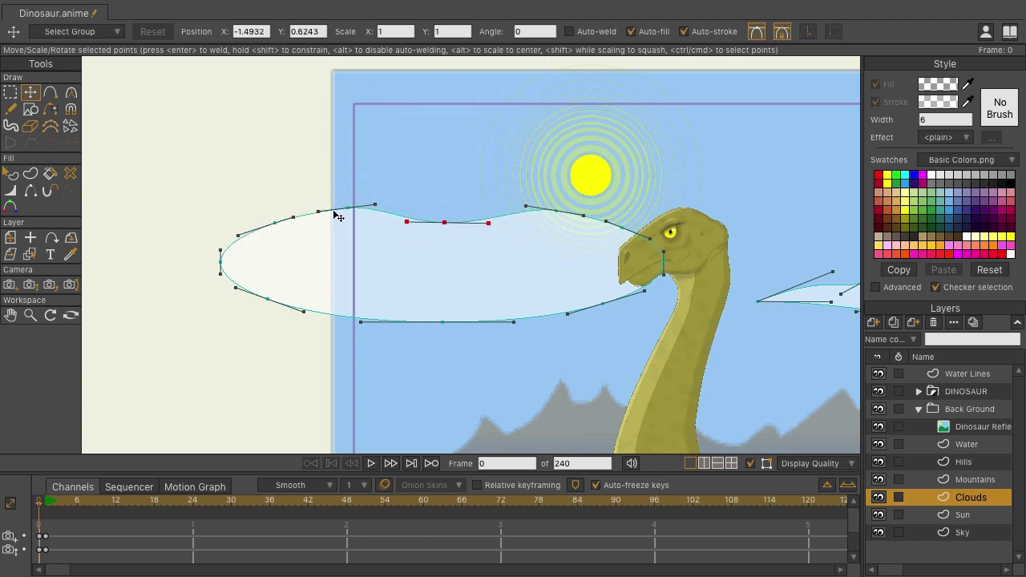
drag(338, 217, 452, 174)
drag(275, 225, 324, 263)
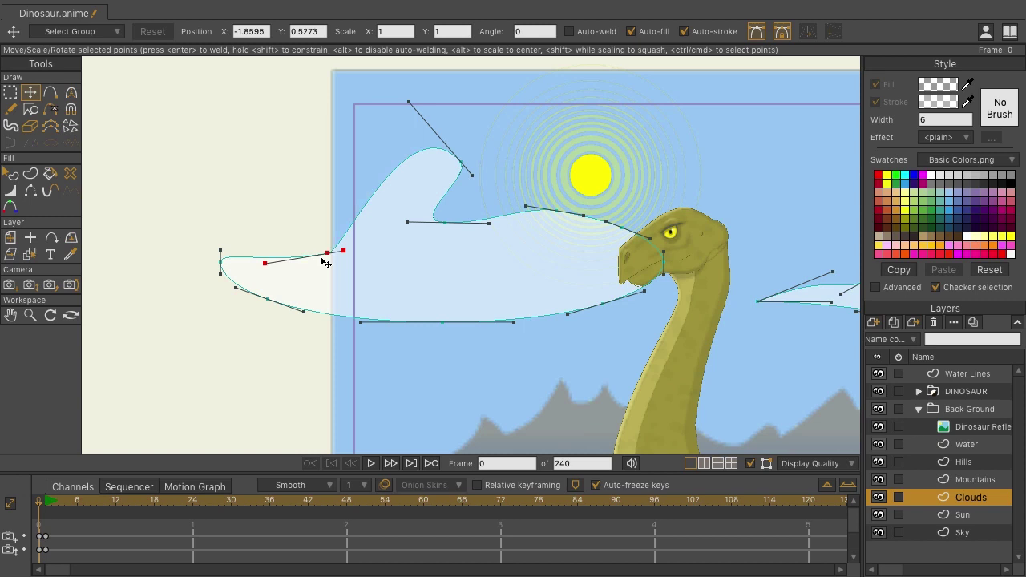
key(ctrl+z)
key(ctrl+z)
key(ctrl+z)
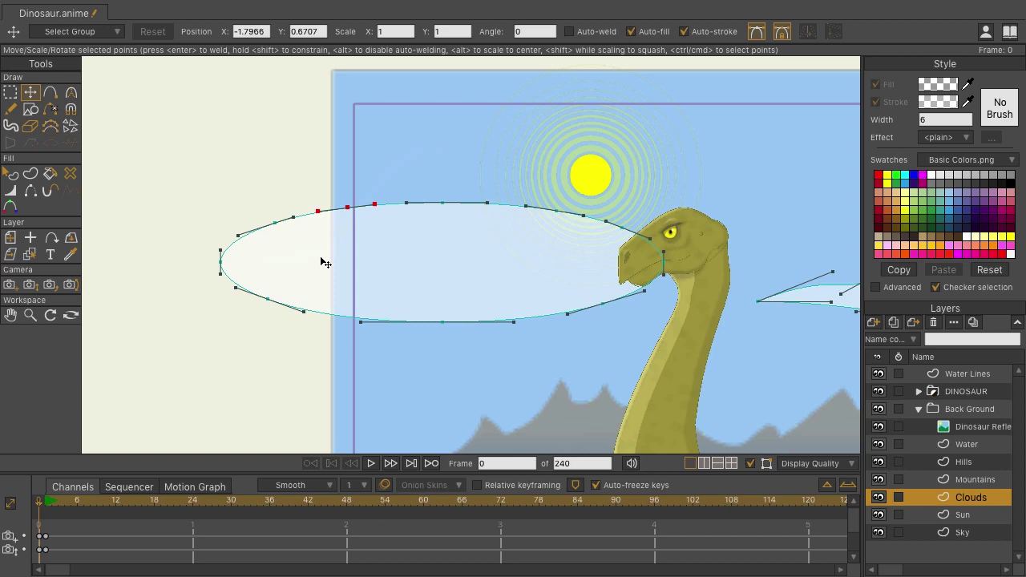
Hide the Clouds layer, zoom onto the dinosaur's head, and select the DINOSAUR group's Eye layer
click(879, 498)
scroll(697, 271, down, 1)
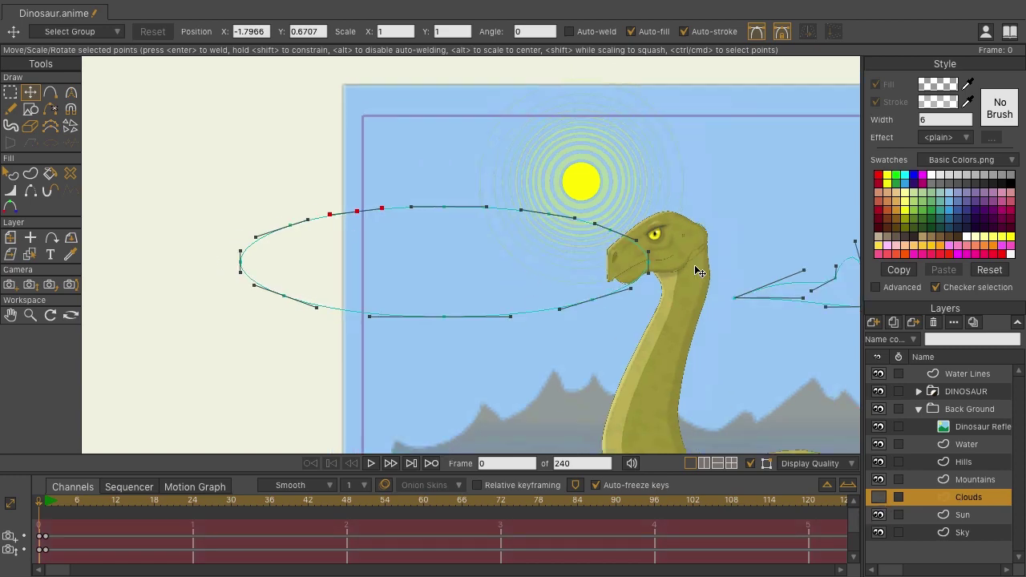
scroll(697, 271, up, 3)
drag(681, 259, 368, 275)
scroll(641, 293, up, 3)
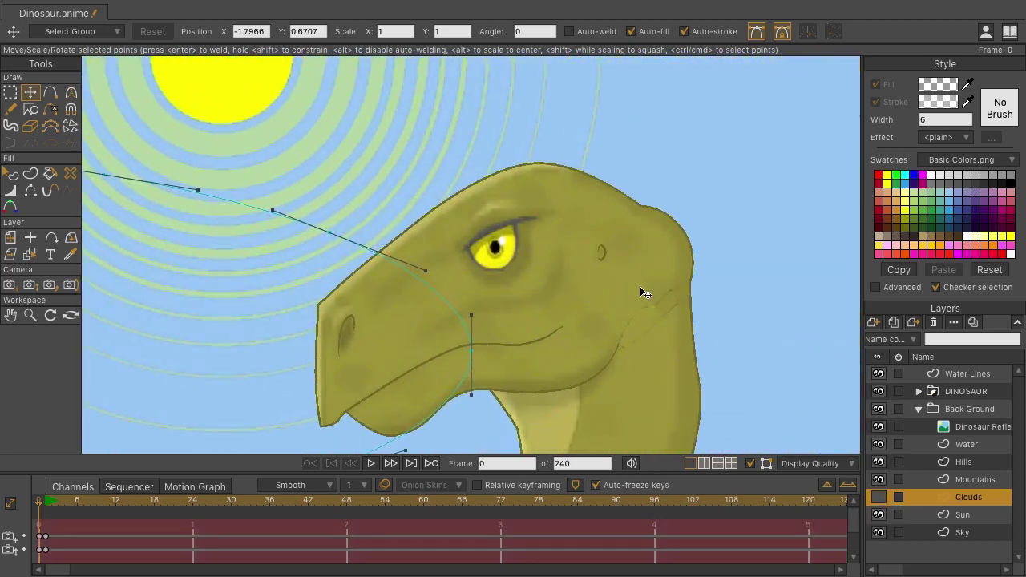
scroll(641, 293, up, 3)
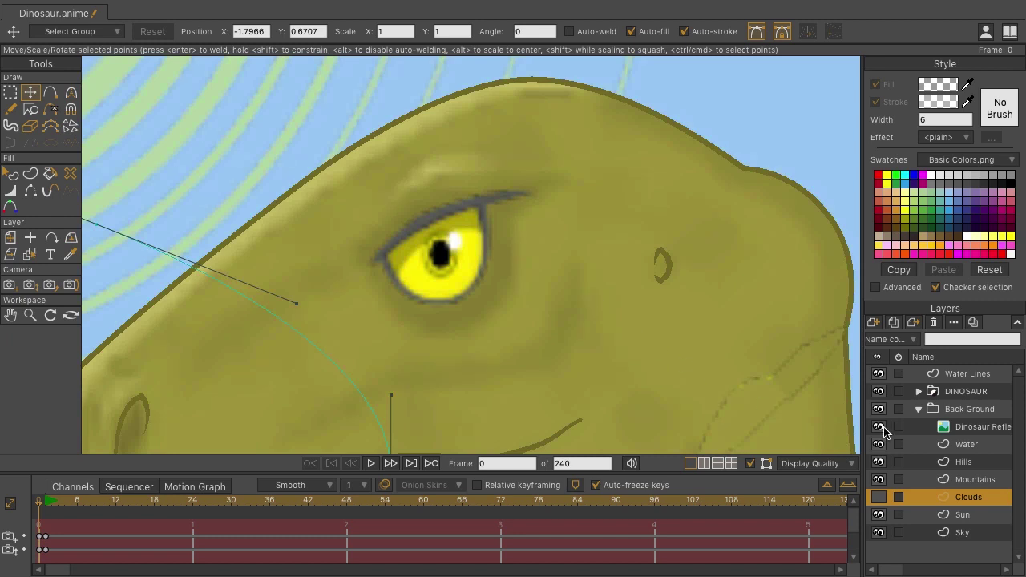
click(919, 391)
click(965, 463)
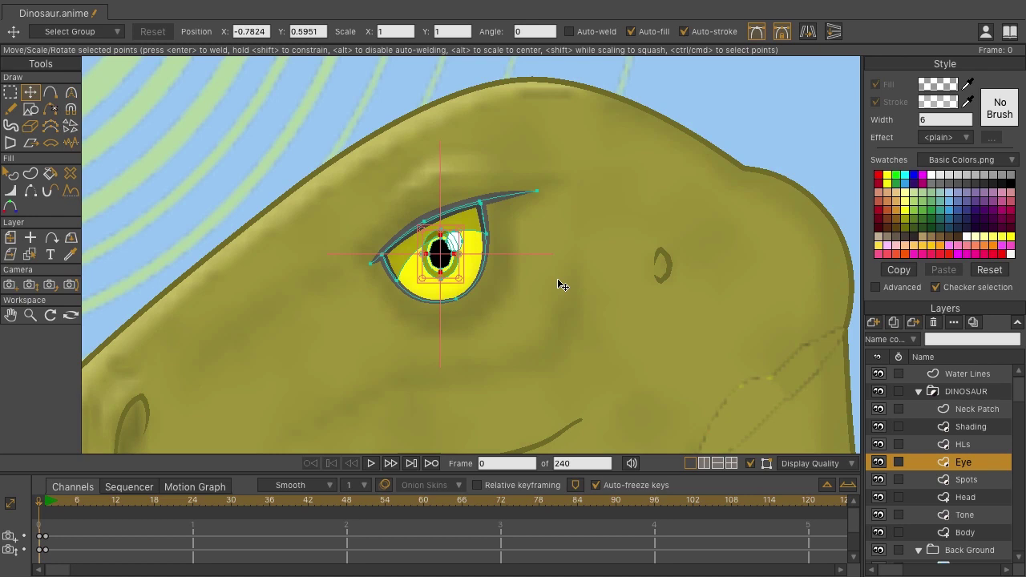
Choose the Freehand tool with a fully opaque 000000 black stroke at width 2
click(10, 113)
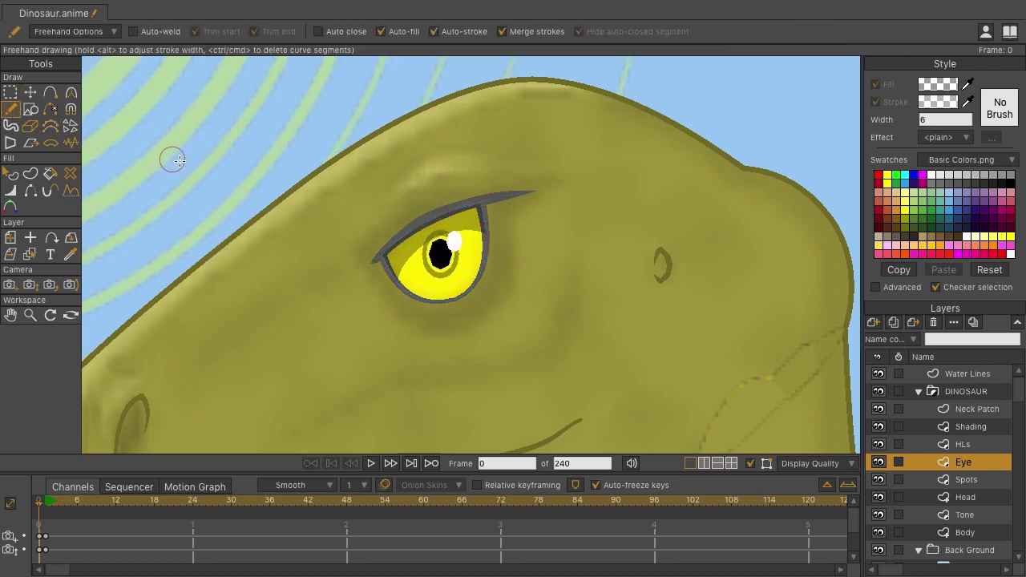
click(936, 105)
text(000000)
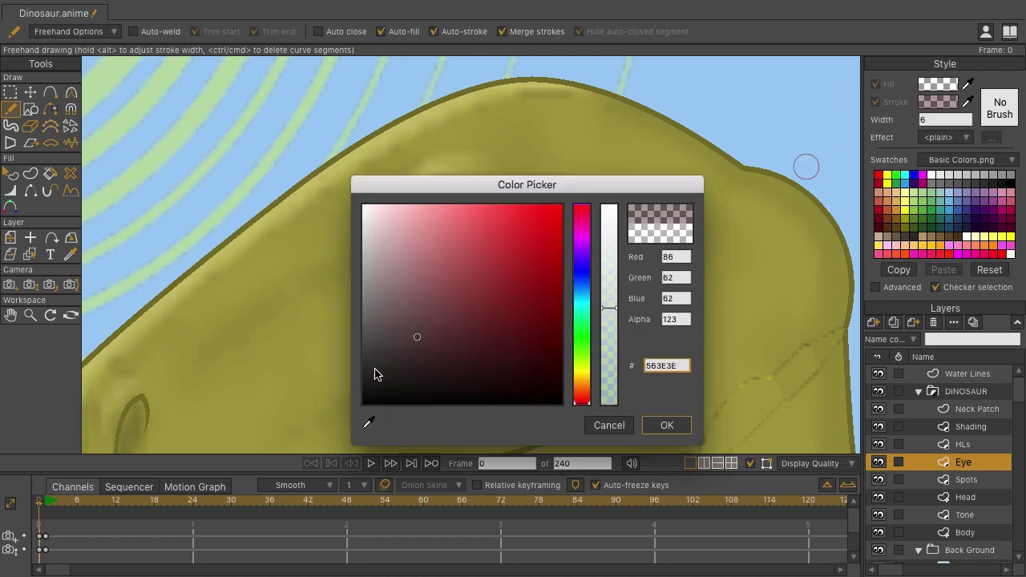
drag(609, 317, 607, 205)
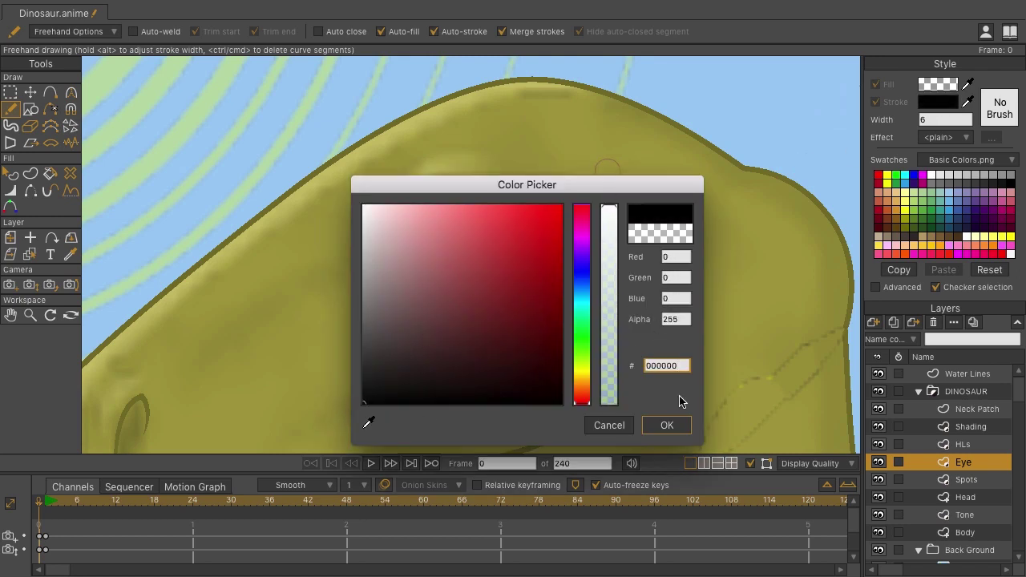
click(669, 423)
click(948, 120)
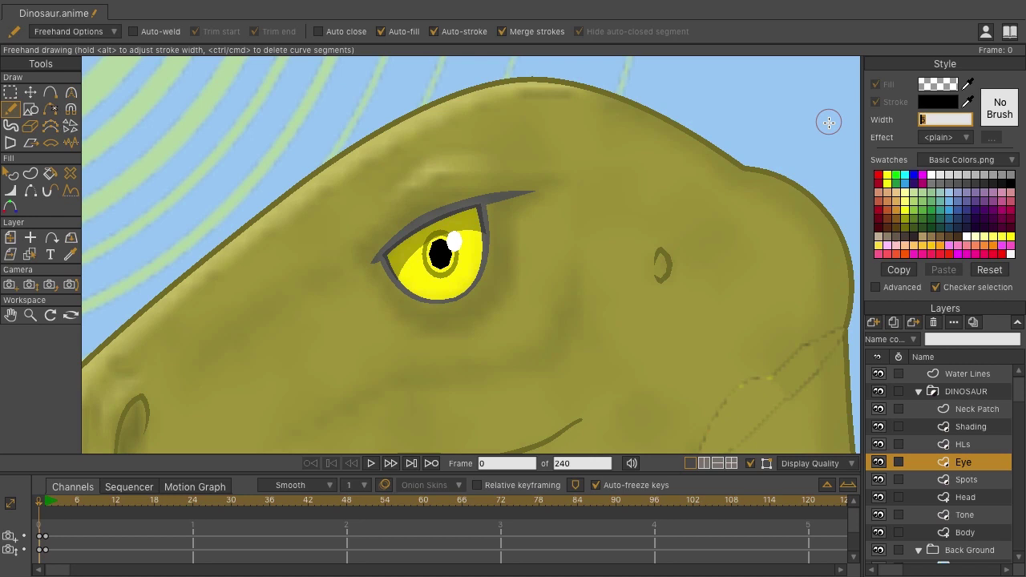
text(2)
Sketch a freehand brow line plus upper and lower eyelid strokes beside the dinosaur's eye
mouse_move(564, 187)
mouse_down()
mouse_move(634, 163)
mouse_move(707, 159)
mouse_up()
key(t)
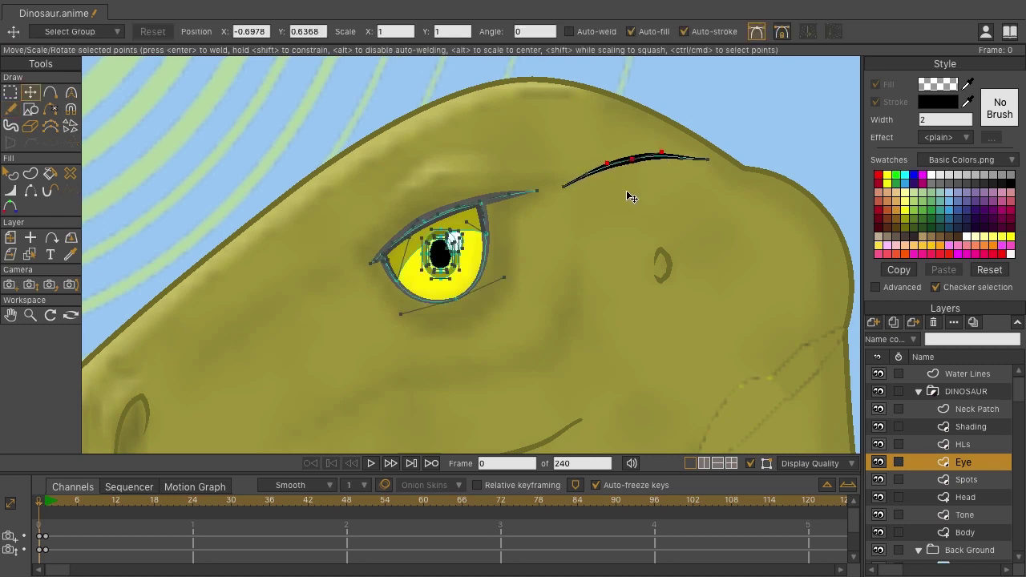
click(11, 112)
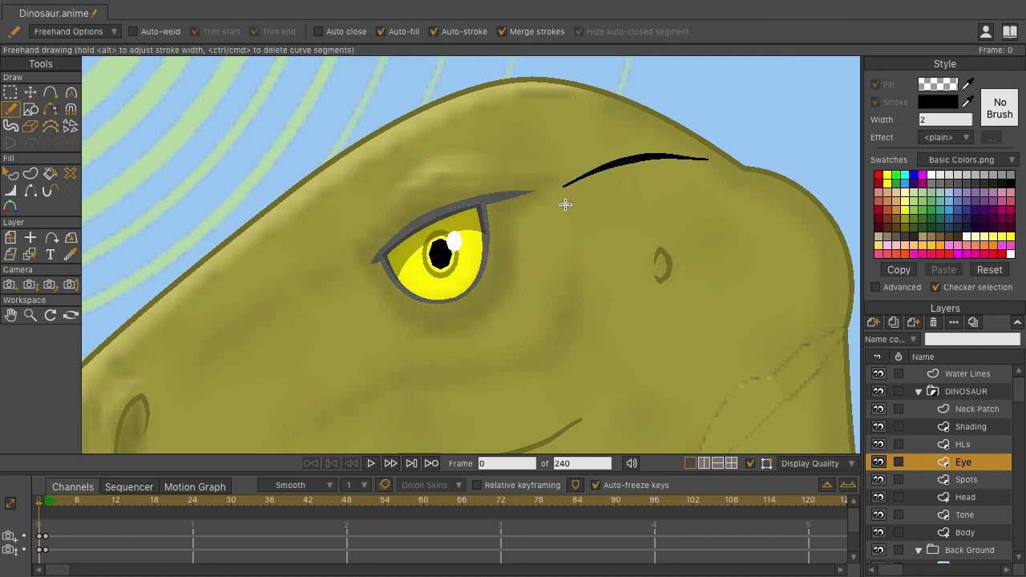
mouse_move(565, 206)
mouse_down()
mouse_move(631, 185)
mouse_move(697, 180)
mouse_up()
mouse_move(566, 204)
mouse_down()
mouse_move(639, 266)
mouse_move(701, 246)
mouse_move(708, 196)
mouse_move(696, 172)
mouse_up()
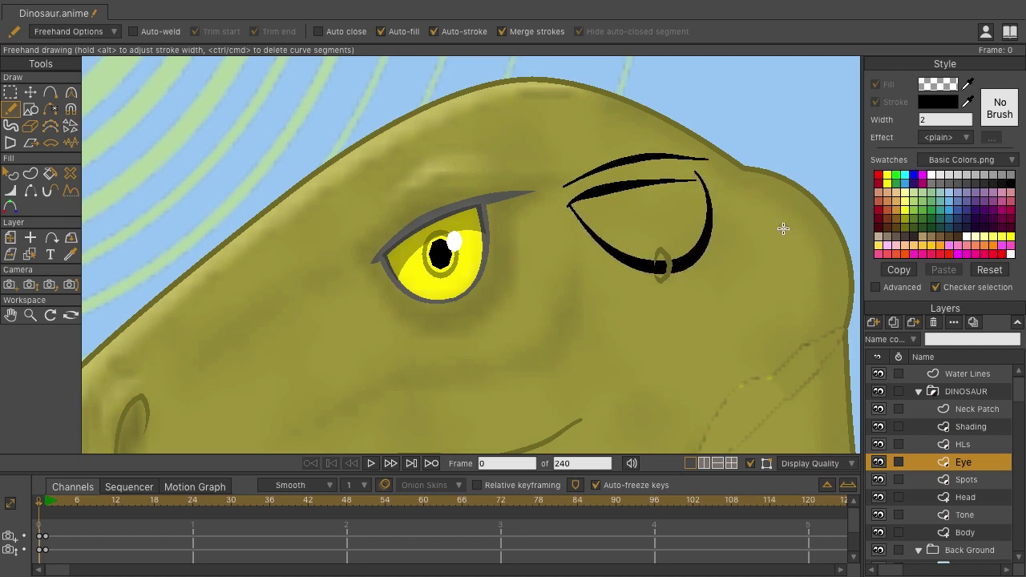
click(31, 93)
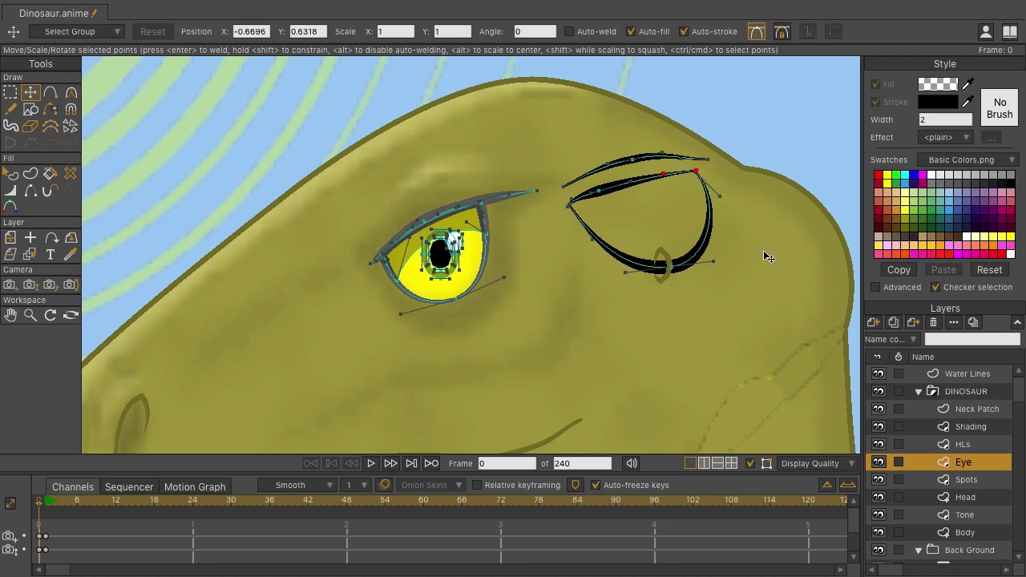
Drag the eyelid points' Bezier handles to bend the upper and lower lid curves
drag(720, 196, 729, 181)
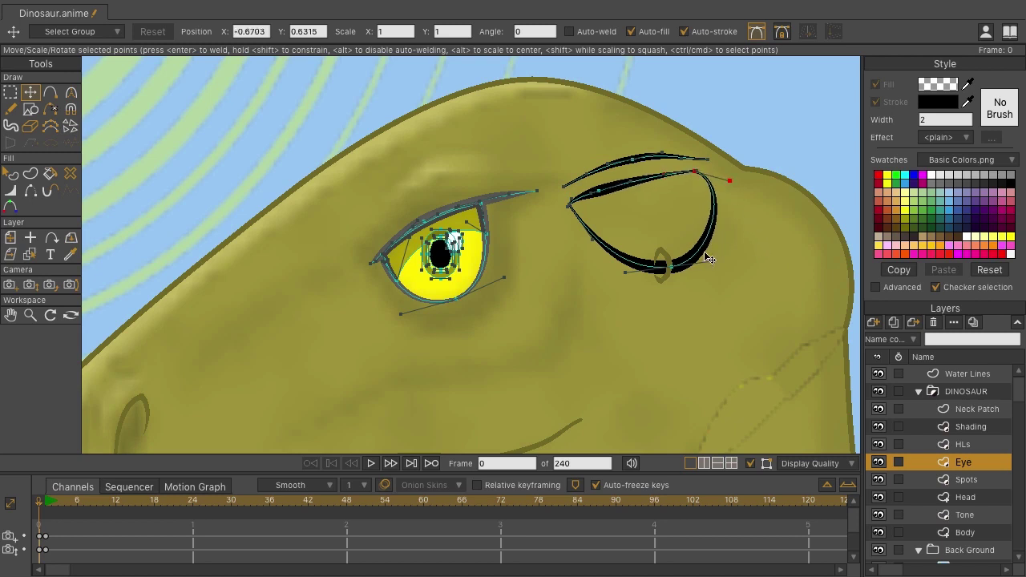
click(712, 253)
drag(609, 286, 645, 279)
drag(724, 258, 706, 262)
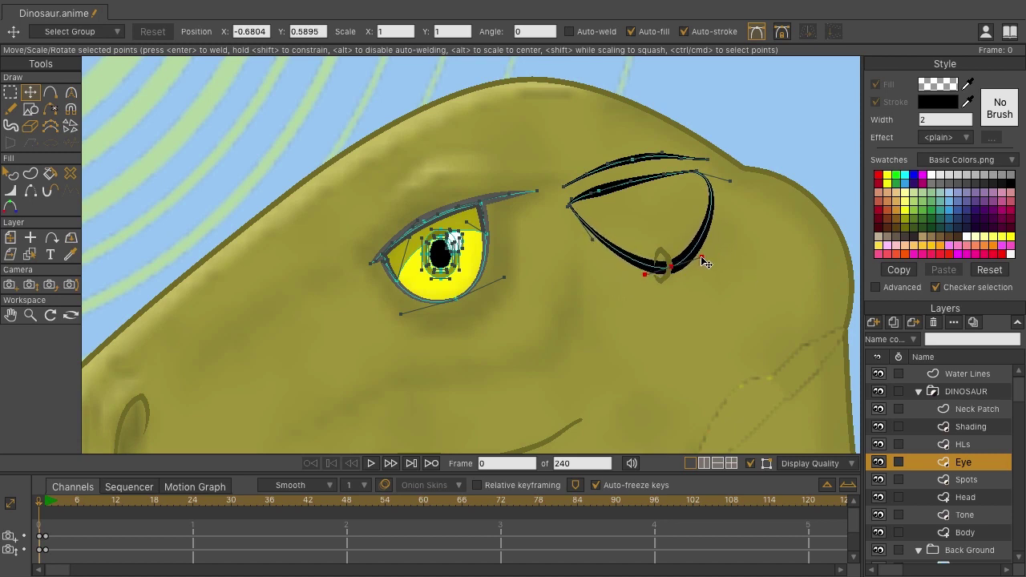
Increase curvature along the lower eyelid and raise the eye corner's curvature to 0.5717
click(71, 92)
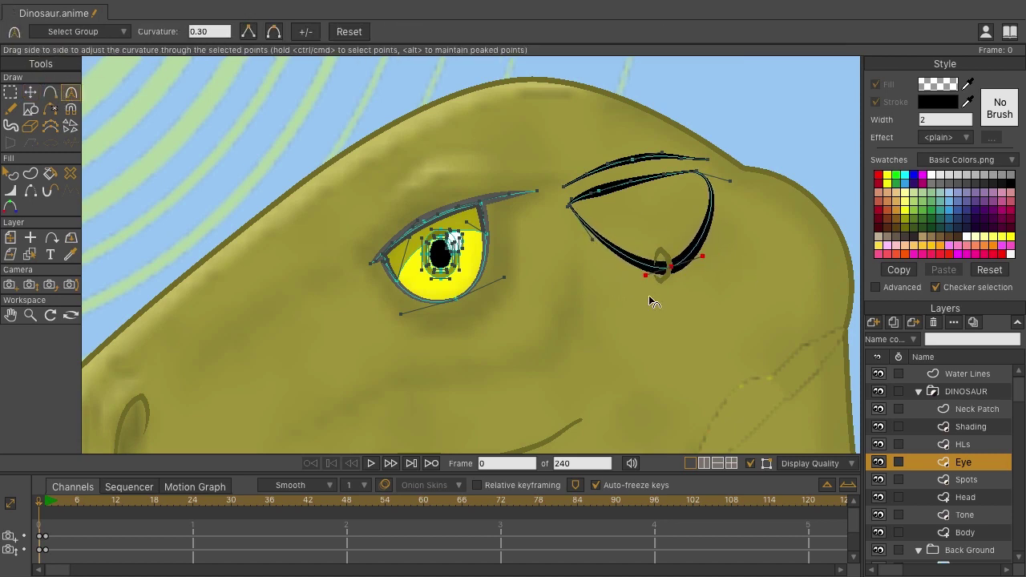
drag(677, 275, 735, 266)
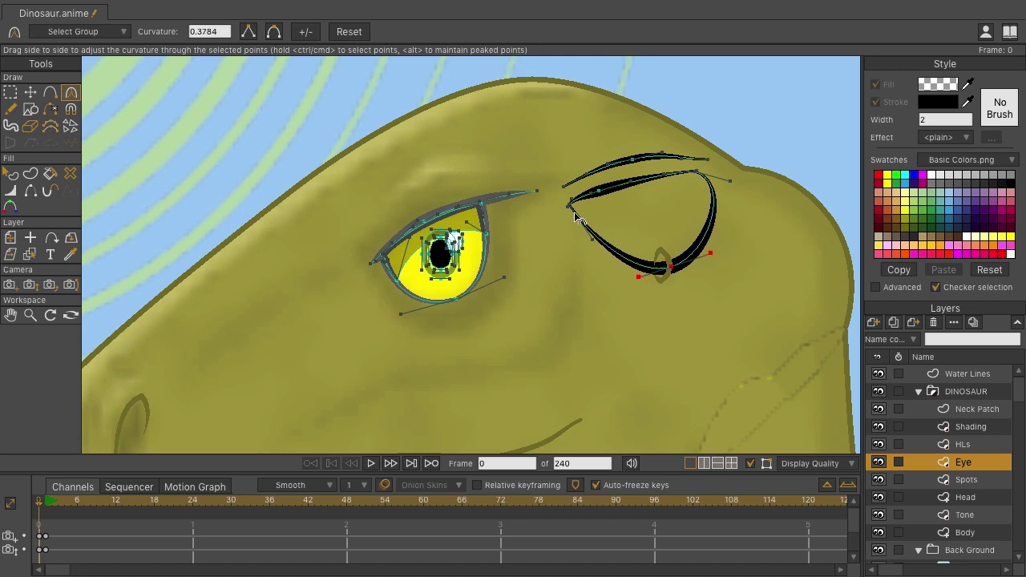
drag(618, 217, 697, 188)
Create a new blank Untitled.moho document and select the Blob Brush tool
key(ctrl+n)
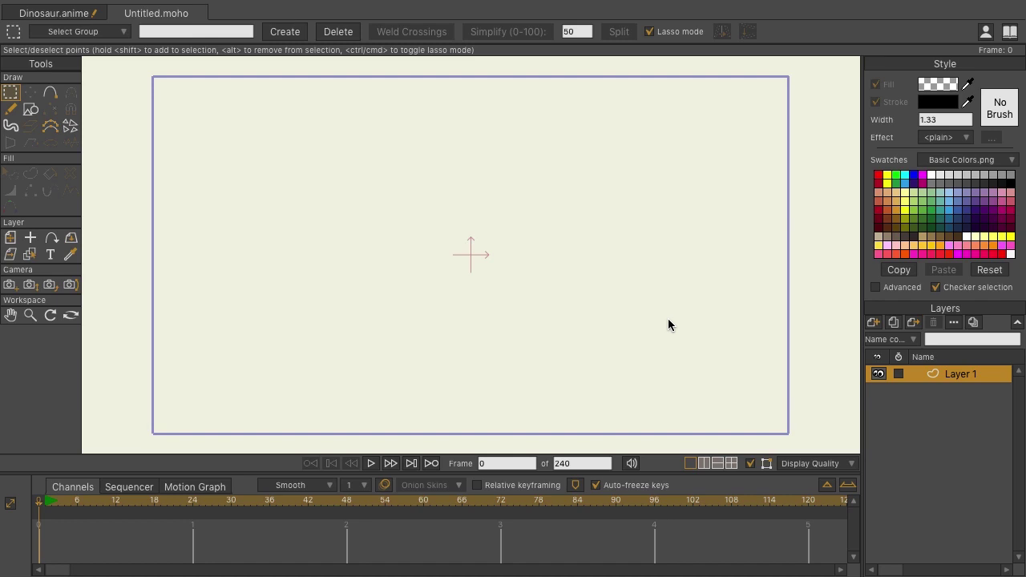
click(17, 130)
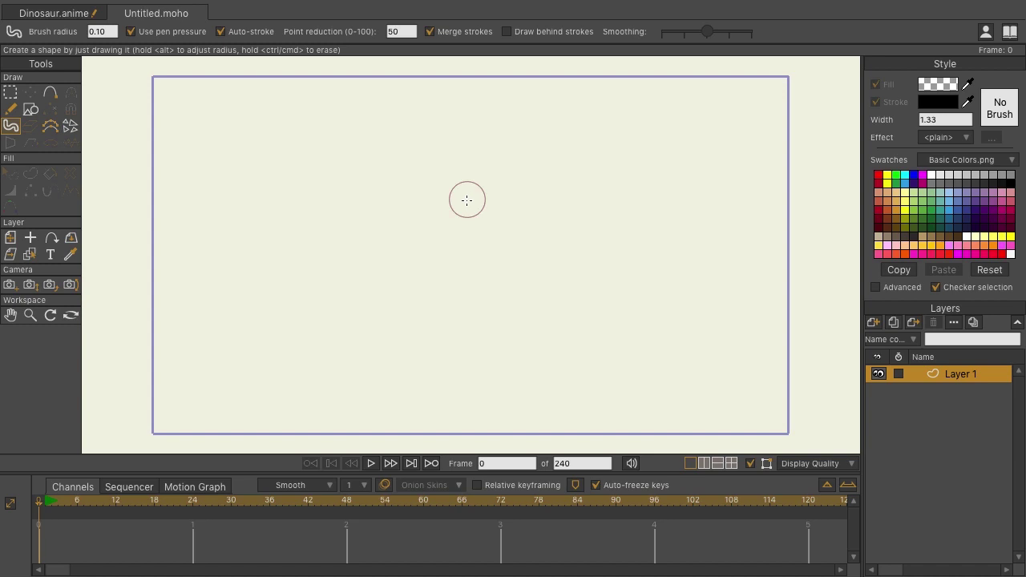
Undo a test brush stroke and set the fill colour to fully opaque dark red 971010
drag(285, 243, 311, 213)
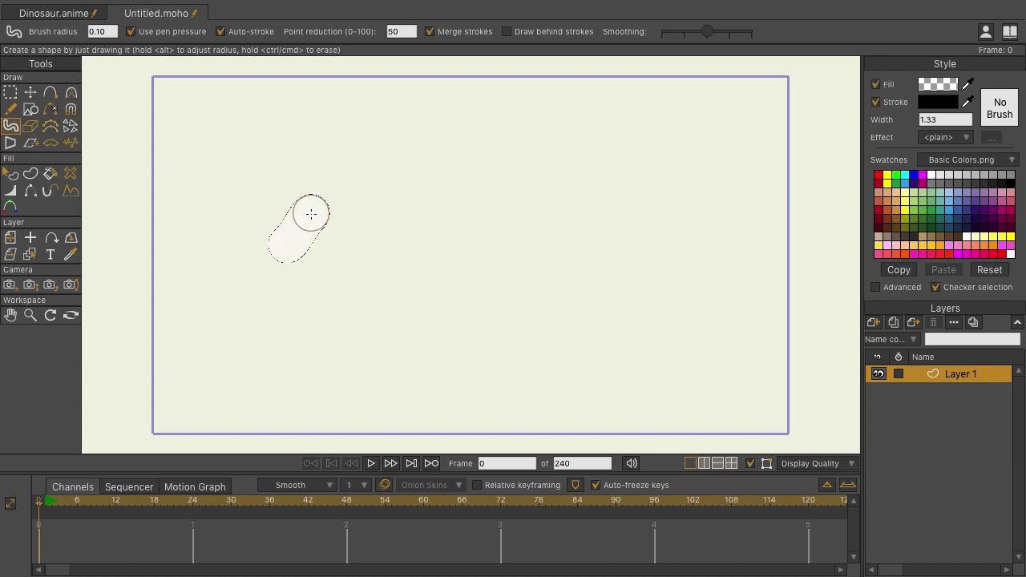
key(ctrl+z)
click(938, 84)
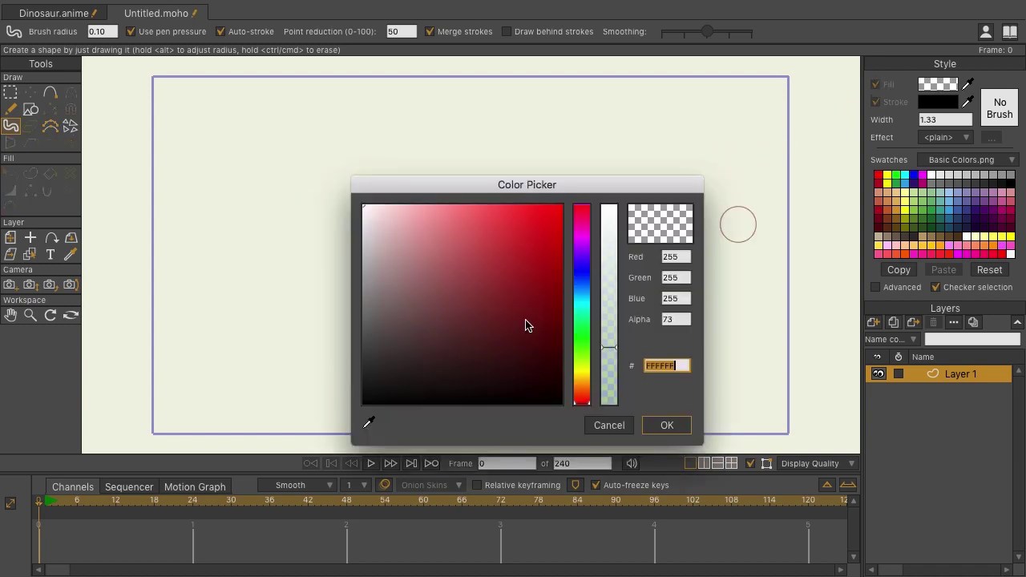
text(FF0000)
click(608, 376)
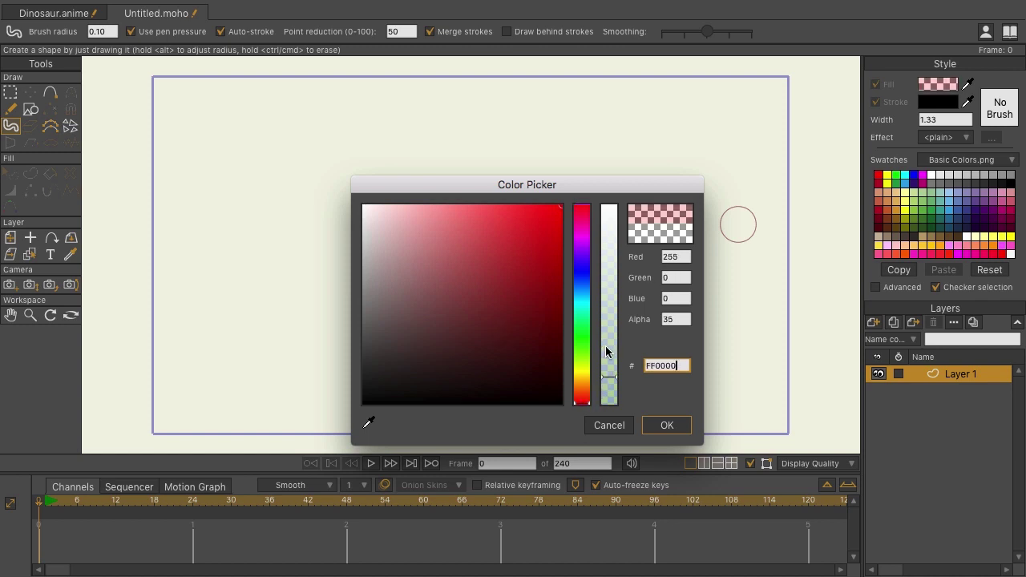
drag(606, 350, 610, 193)
drag(556, 307, 541, 286)
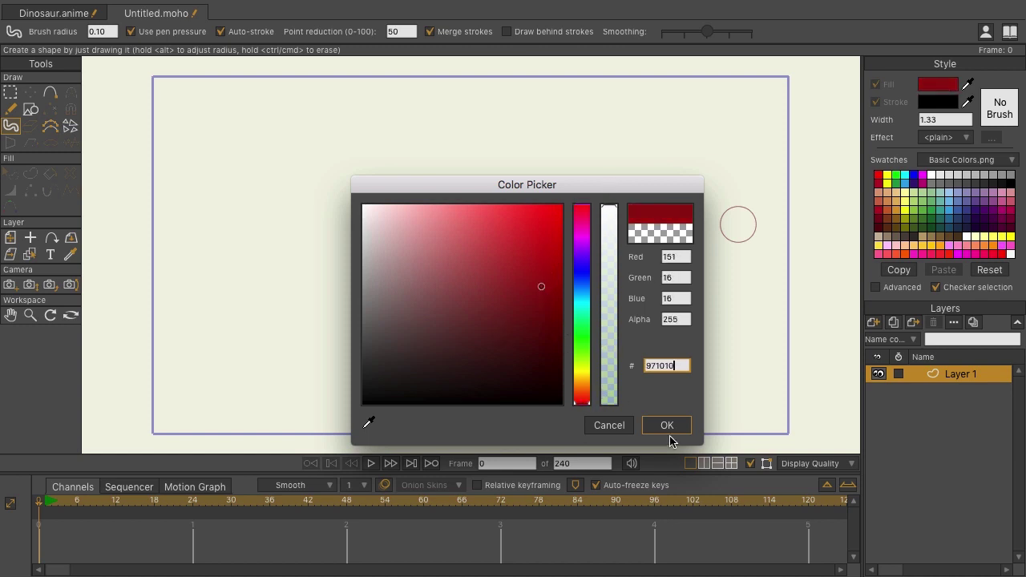
click(669, 431)
Paint two connected brush strokes forming a winding dark-red blob, then deselect its points
mouse_move(225, 324)
mouse_down()
mouse_move(238, 255)
mouse_move(285, 191)
mouse_move(317, 187)
mouse_move(271, 284)
mouse_move(330, 317)
mouse_move(334, 219)
mouse_move(301, 260)
mouse_move(329, 297)
mouse_move(322, 234)
mouse_move(293, 294)
mouse_move(265, 261)
mouse_move(244, 314)
mouse_move(339, 308)
mouse_move(375, 180)
mouse_move(445, 166)
mouse_move(542, 216)
mouse_move(518, 181)
mouse_move(536, 202)
mouse_up()
mouse_move(725, 216)
mouse_down()
mouse_move(730, 330)
mouse_move(630, 340)
mouse_move(555, 268)
mouse_move(488, 299)
mouse_move(461, 258)
mouse_move(458, 207)
mouse_move(440, 174)
mouse_move(430, 203)
mouse_move(454, 226)
mouse_move(400, 170)
mouse_move(404, 200)
mouse_move(429, 202)
mouse_move(361, 204)
mouse_move(421, 203)
mouse_up()
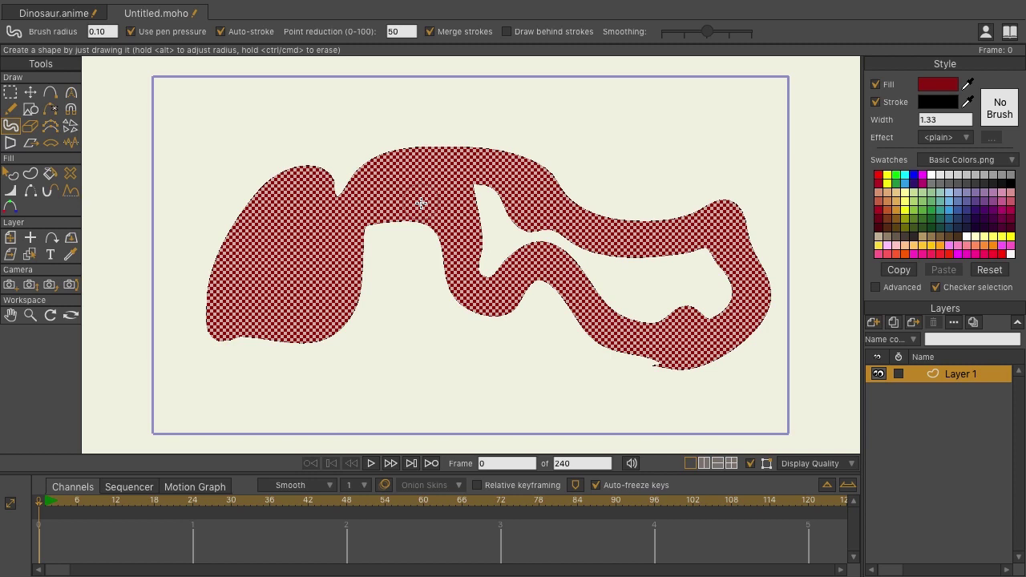
click(30, 92)
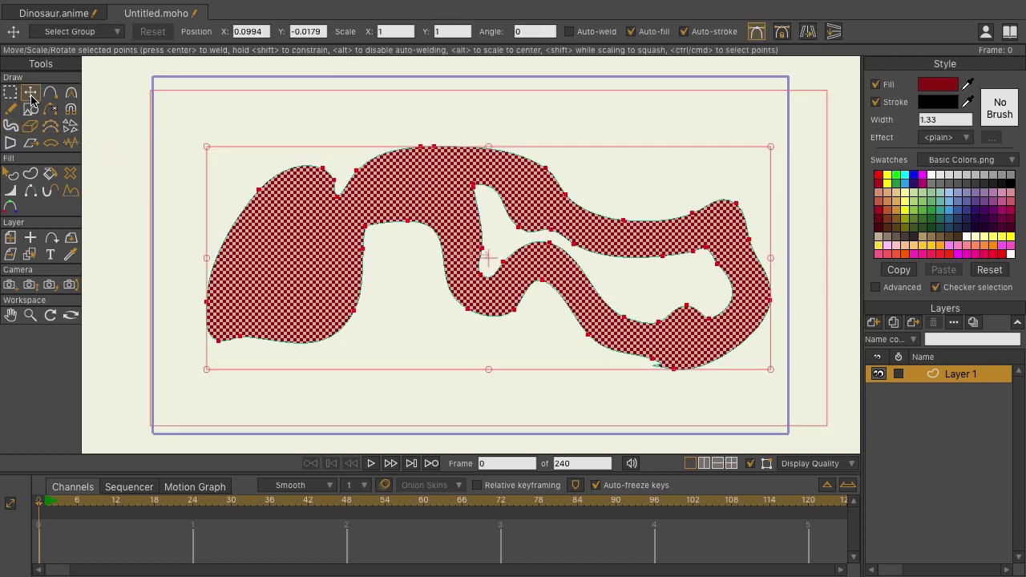
click(333, 130)
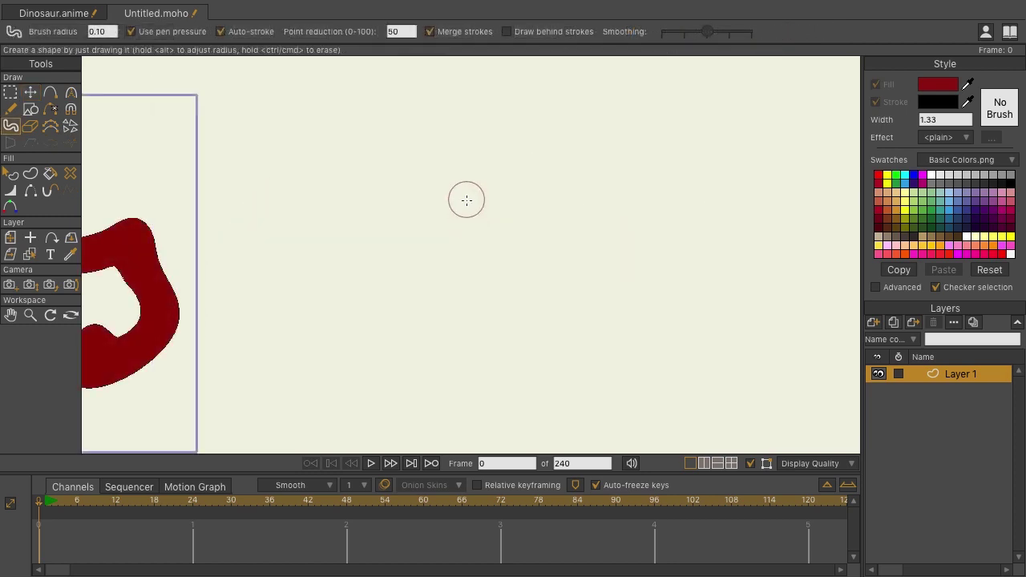
Paint a small round dark-red blob right of the winding shape and deselect it
mouse_move(465, 197)
mouse_down()
mouse_move(451, 233)
mouse_move(478, 213)
mouse_move(452, 207)
mouse_up()
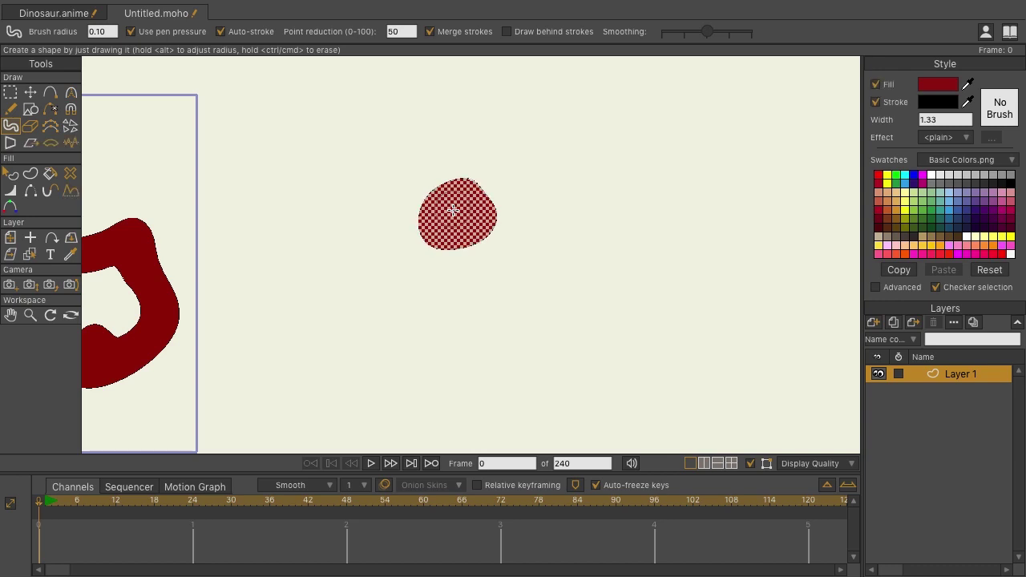
click(30, 92)
click(272, 160)
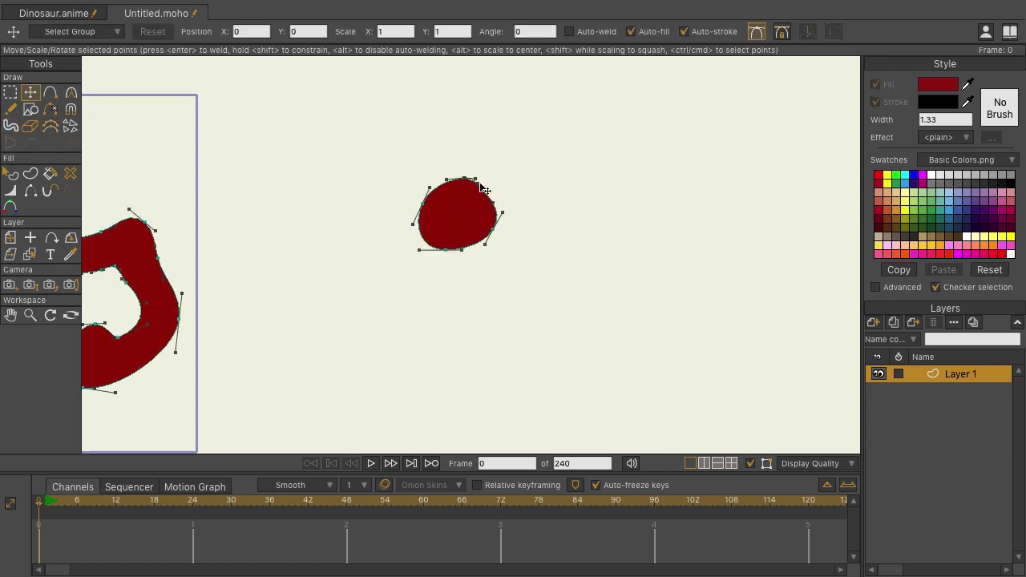